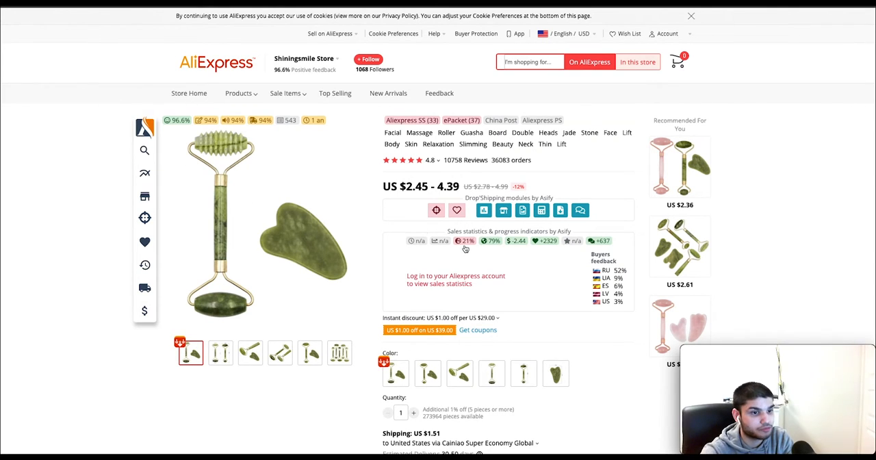
Select the A Set option of the jade roller listing and check its price and US shipping cost
scroll(498, 271, "down", 1)
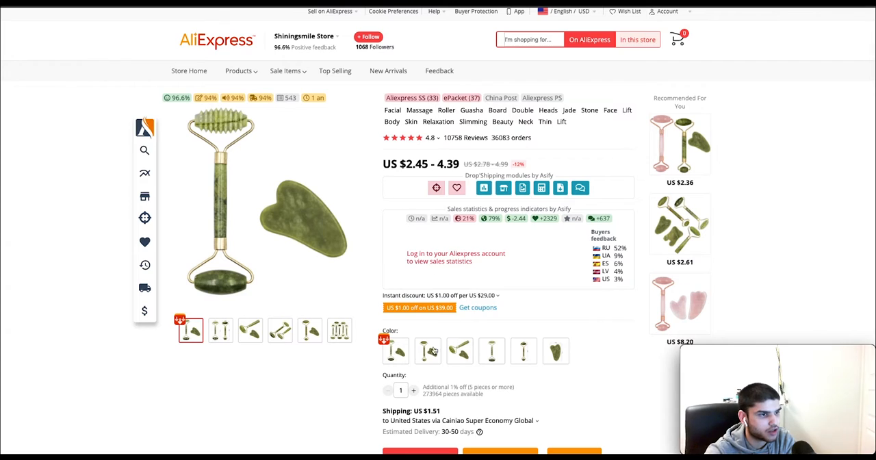
left_click(397, 358)
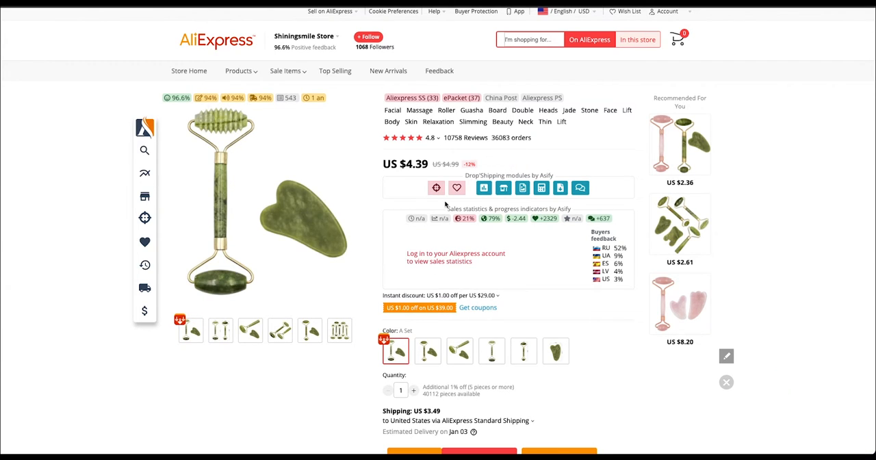
left_click(418, 353)
left_click(394, 351)
scroll(450, 342, "down", 1)
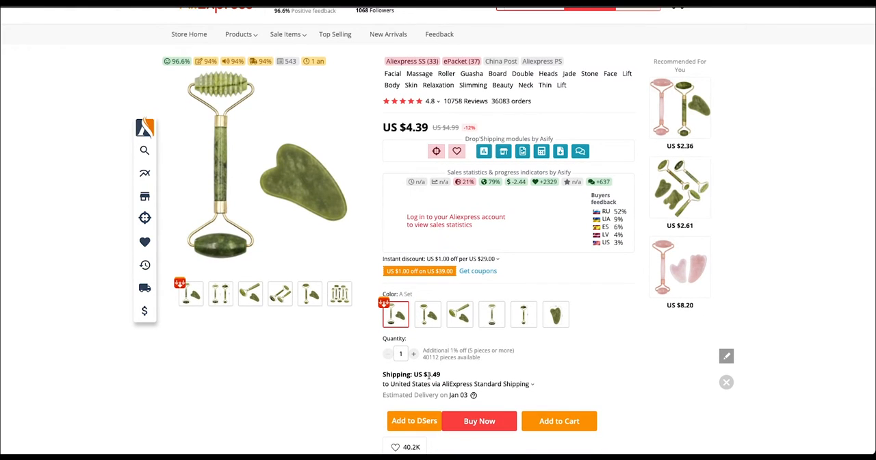
left_click_drag(423, 375, 447, 378)
left_click(448, 378)
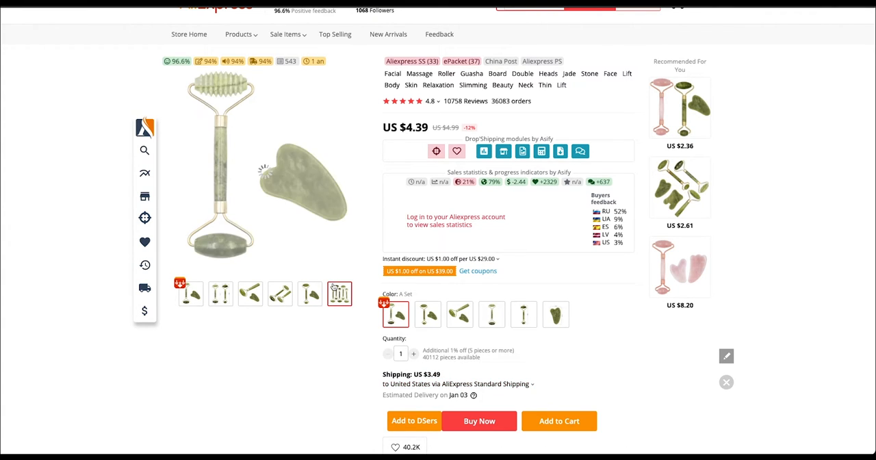
Preview the last gallery photo of the jade roller and look over the product listing
mouse_move(334, 288)
scroll(531, 219, "up", 2)
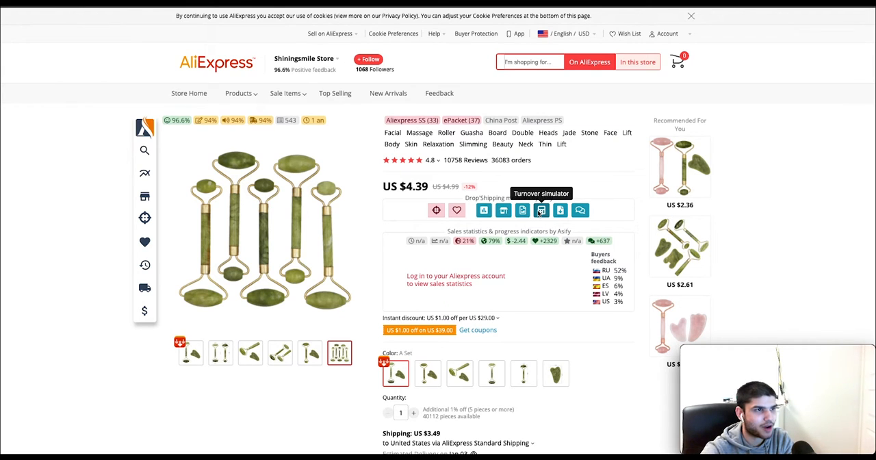
scroll(577, 287, "down", 2)
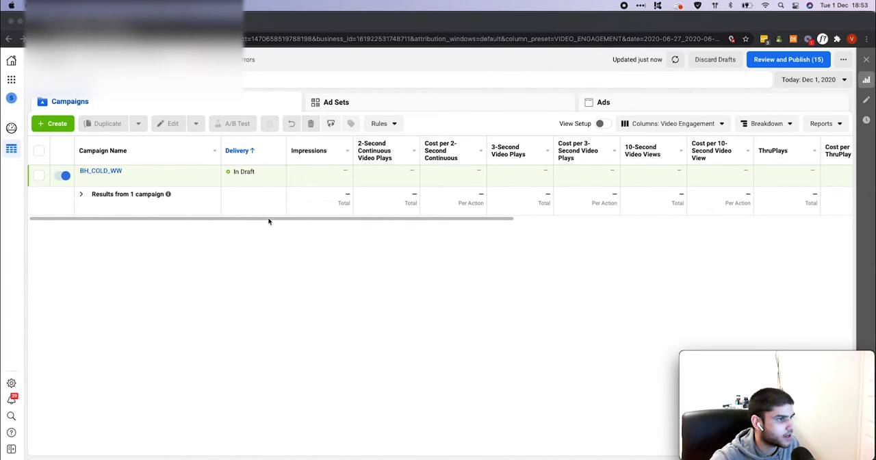
In Facebook Ads Manager, show the ad sets of the BH_COLD_WW campaign
scroll(283, 221, "right", 2)
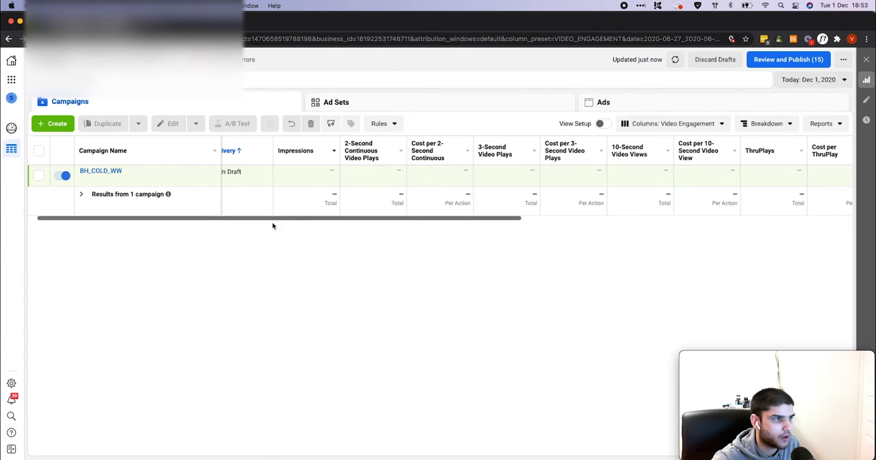
scroll(273, 226, "left", 2)
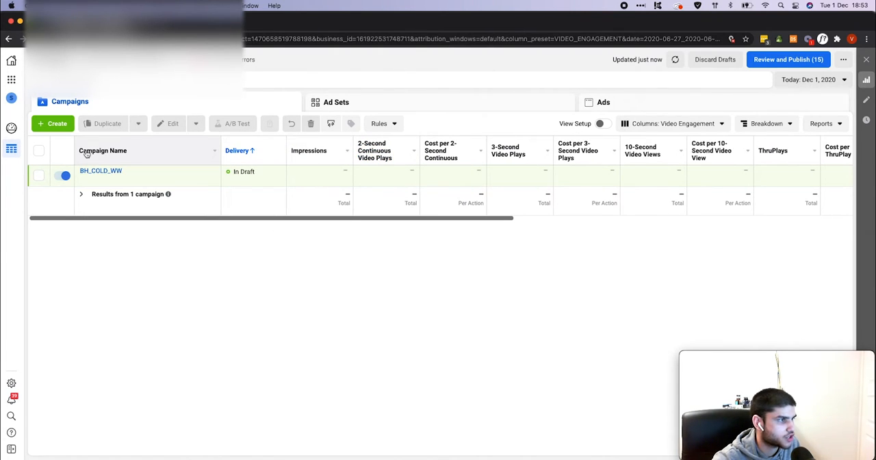
mouse_move(100, 175)
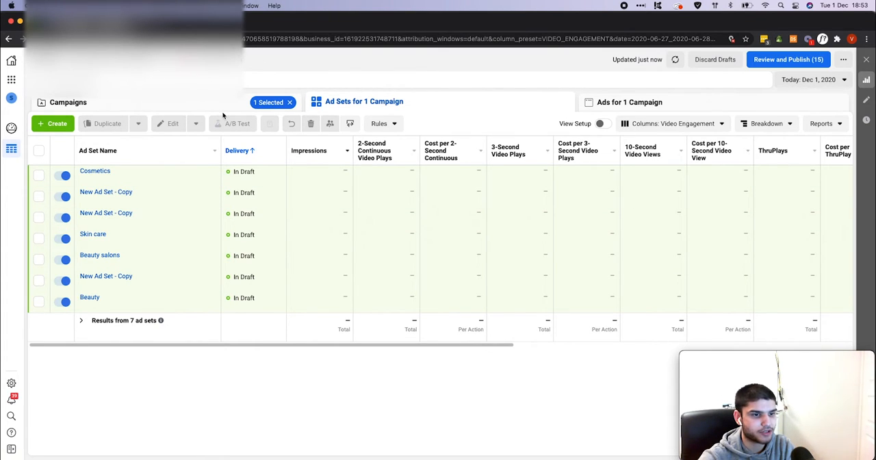
Customize the ad set table's columns, removing every selected column except Ad Set Name
left_click(658, 127)
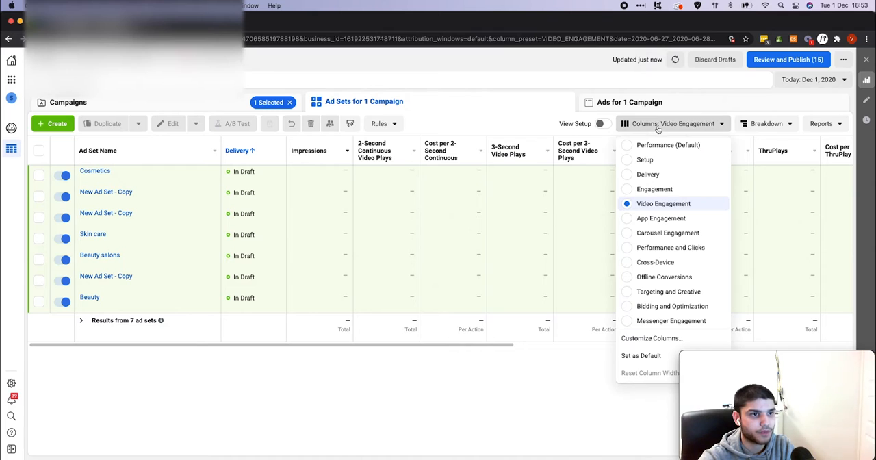
left_click(651, 338)
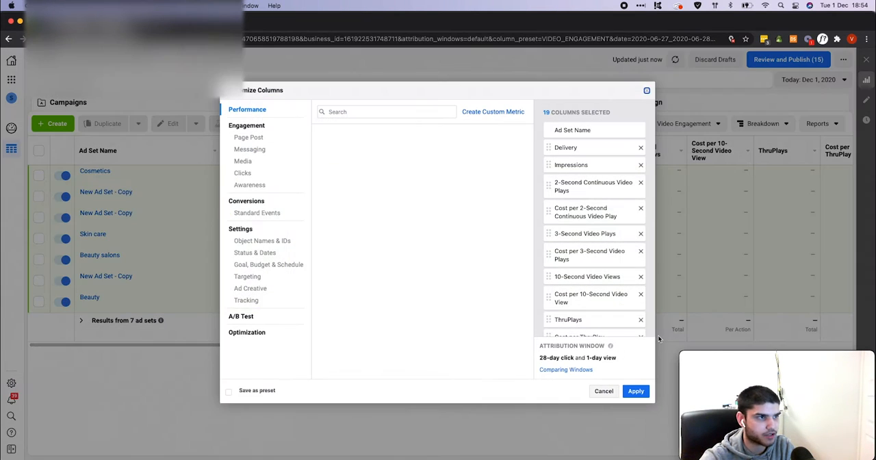
left_click(641, 149)
left_click(641, 149)
left_click(641, 149)
left_click(641, 149)
left_click(641, 149)
left_click(641, 149)
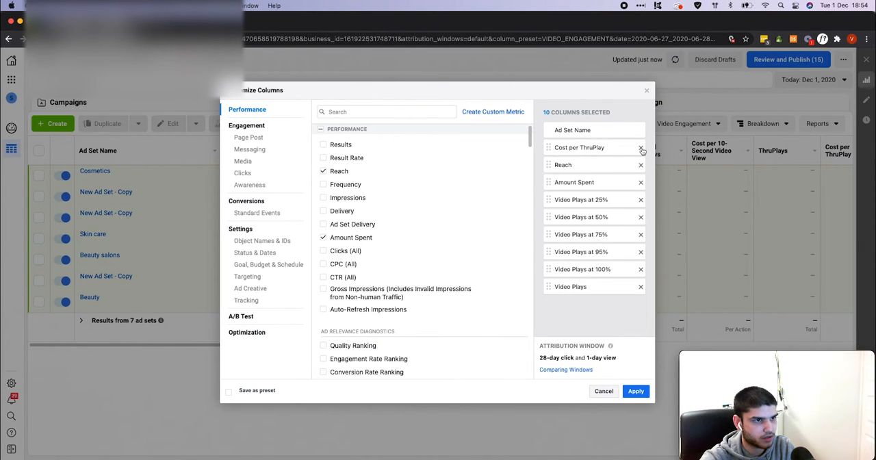
left_click(641, 149)
left_click(641, 149)
left_click(641, 149)
left_click(641, 149)
left_click(641, 149)
left_click(641, 149)
left_click(641, 149)
left_click(641, 150)
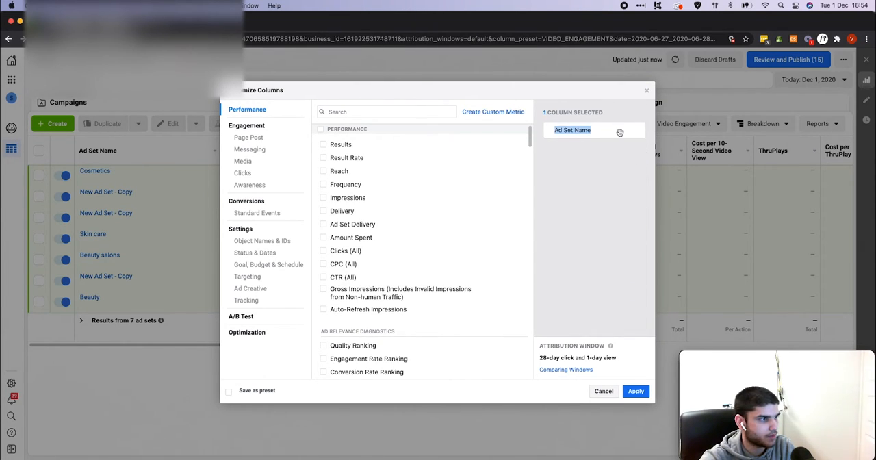
Search the available metrics for delivery and add the Delivery column
left_click(362, 113)
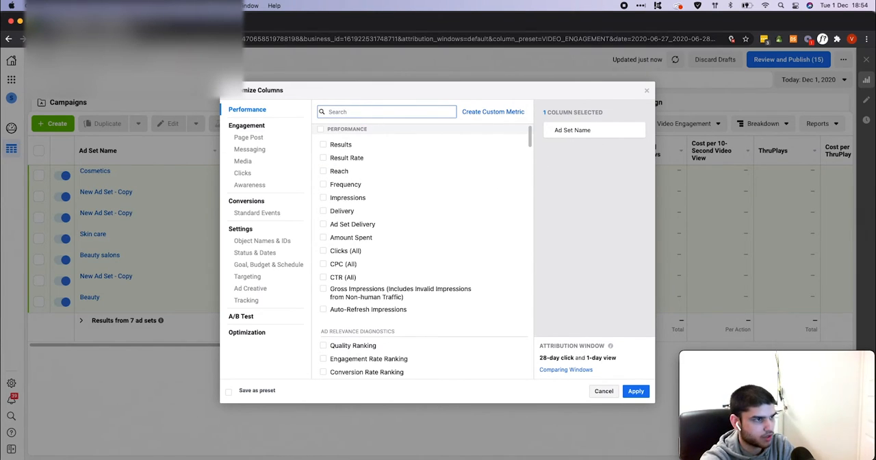
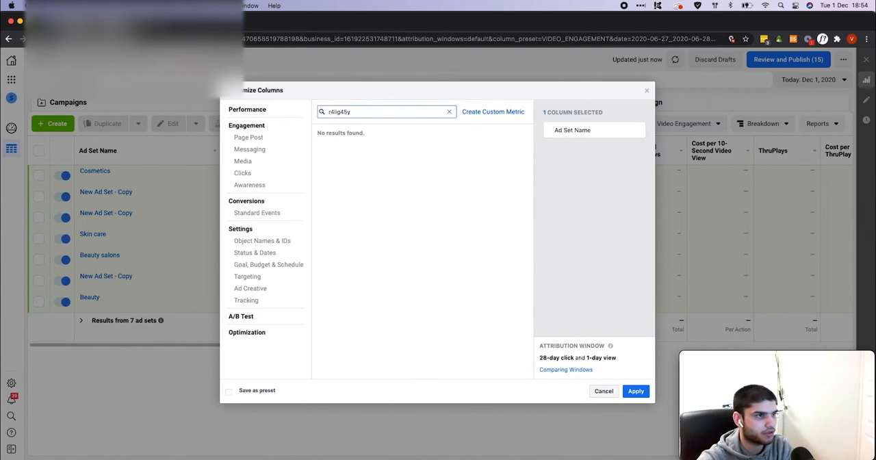
key("super+a")
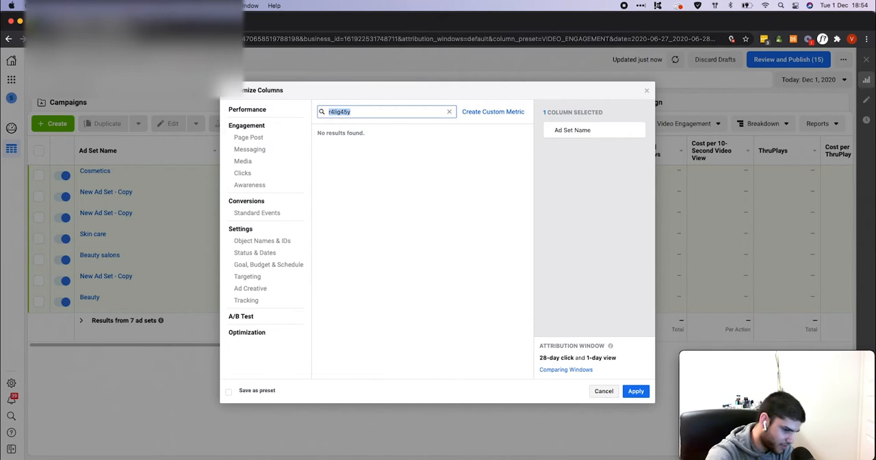
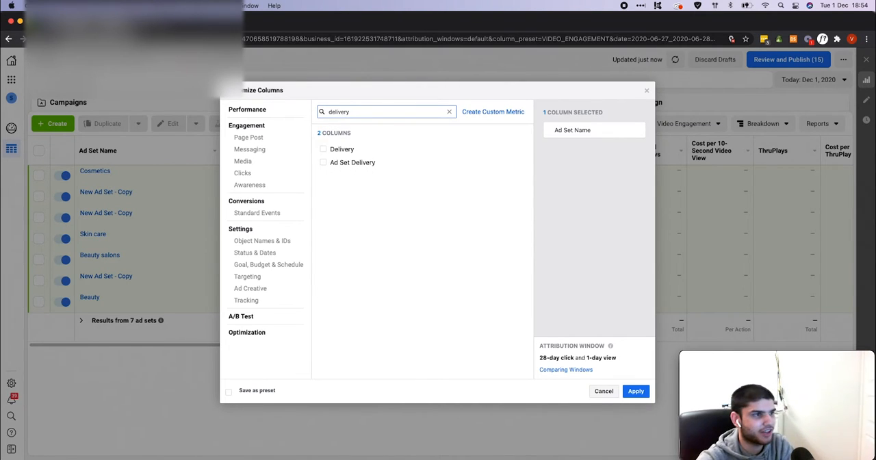
left_click(338, 152)
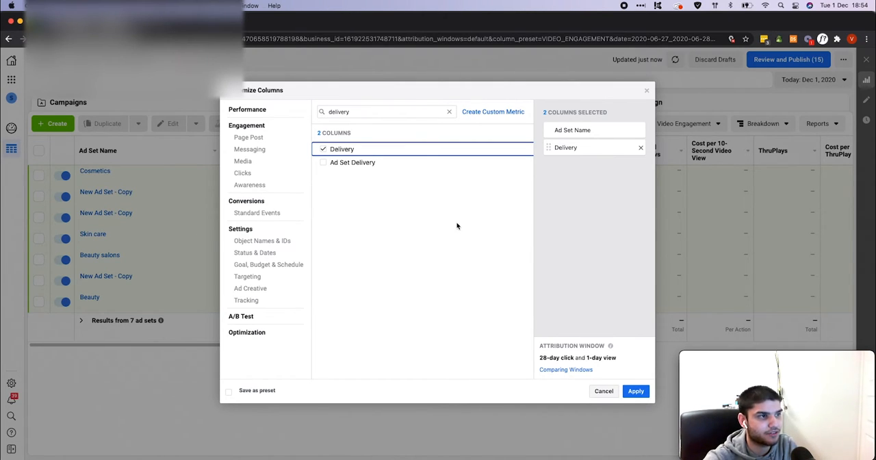
Search the available metrics for amount and add the Amount Spent column
left_click(449, 111)
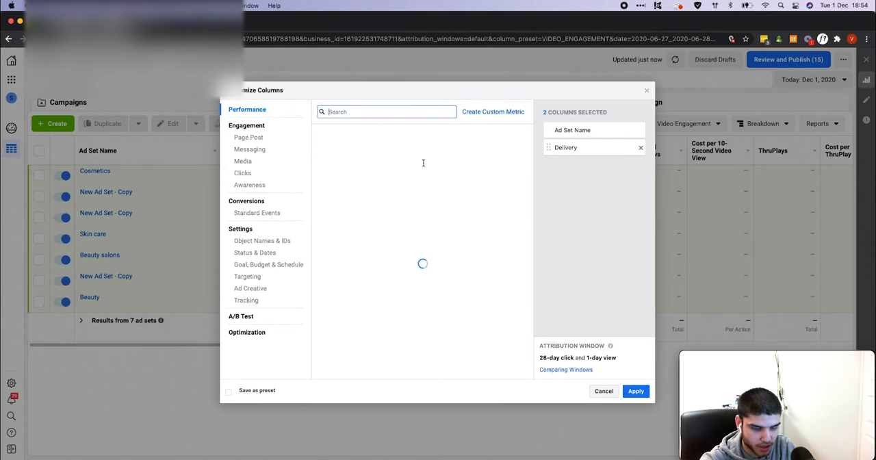
mouse_move(430, 157)
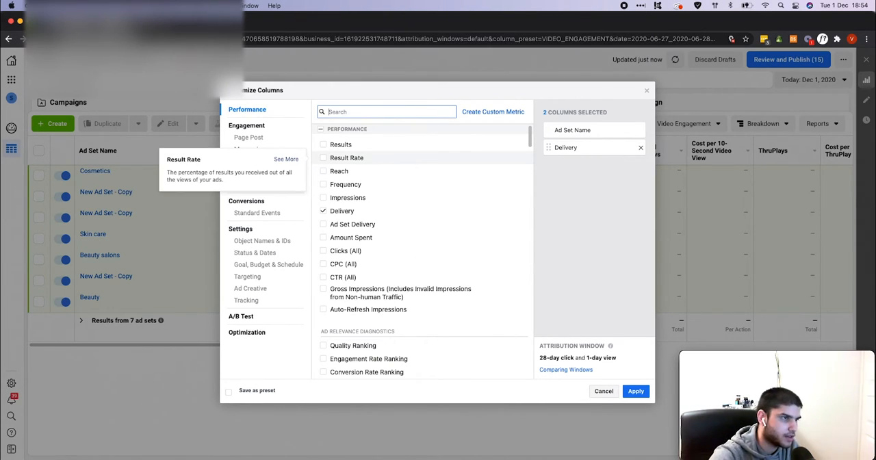
type("amount")
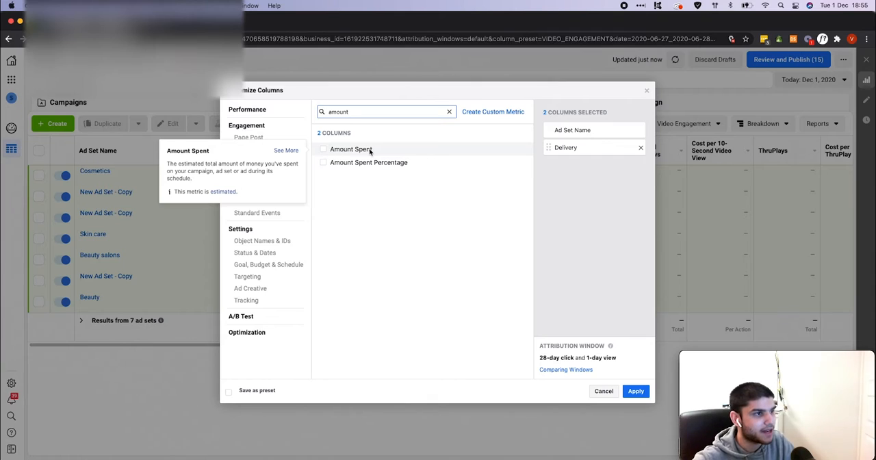
left_click(370, 151)
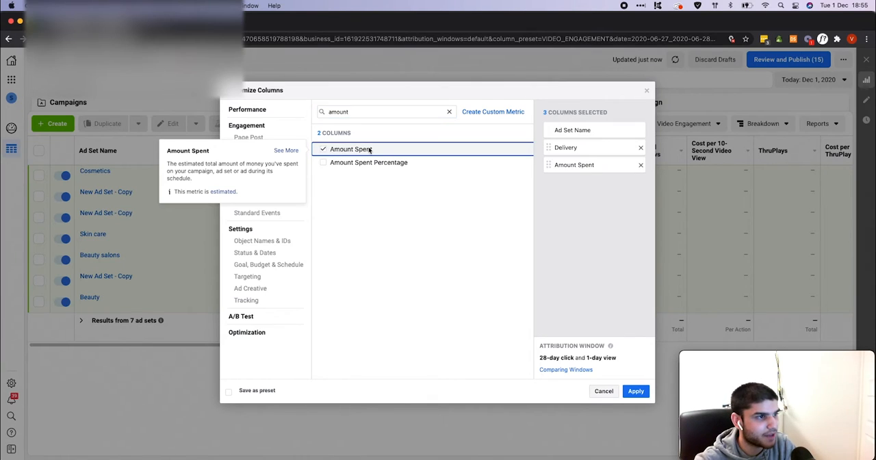
Search the available metrics for link clicks and add the Link Clicks column
left_click(448, 114)
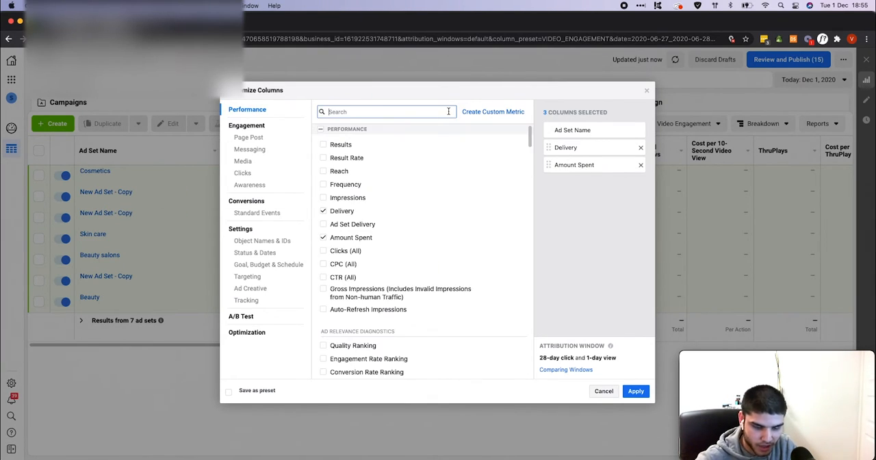
left_click(398, 116)
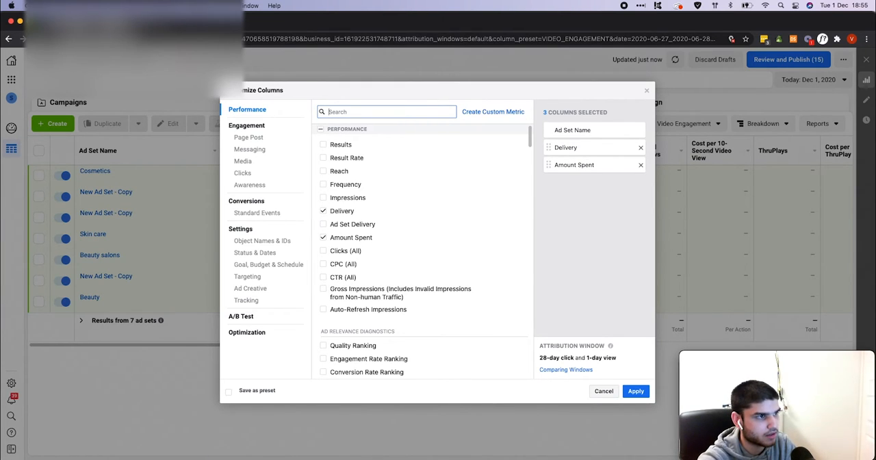
type("link clicks")
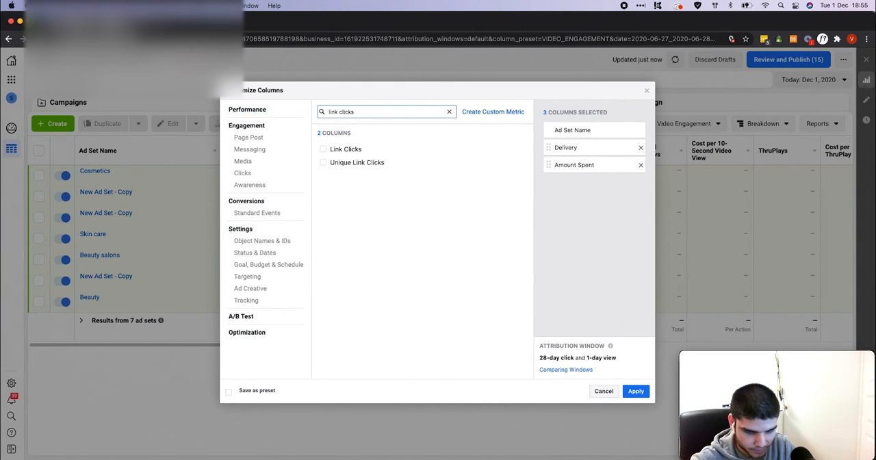
left_click(363, 151)
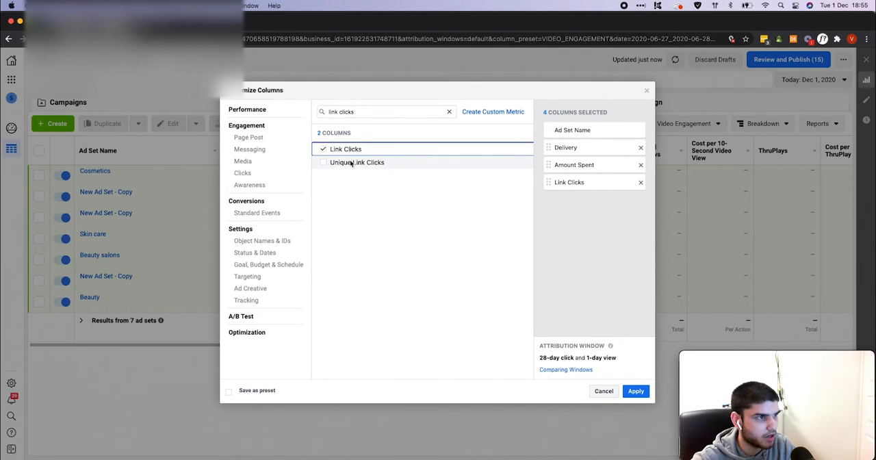
left_click(349, 164)
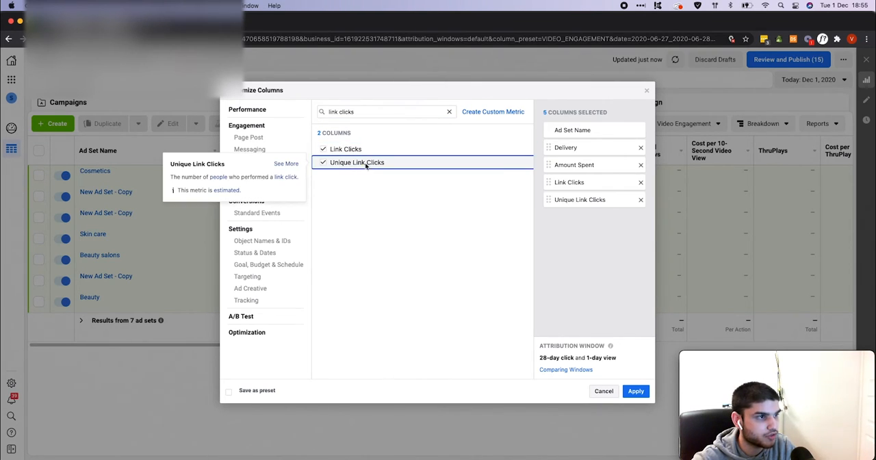
left_click(326, 164)
triple_click(331, 111)
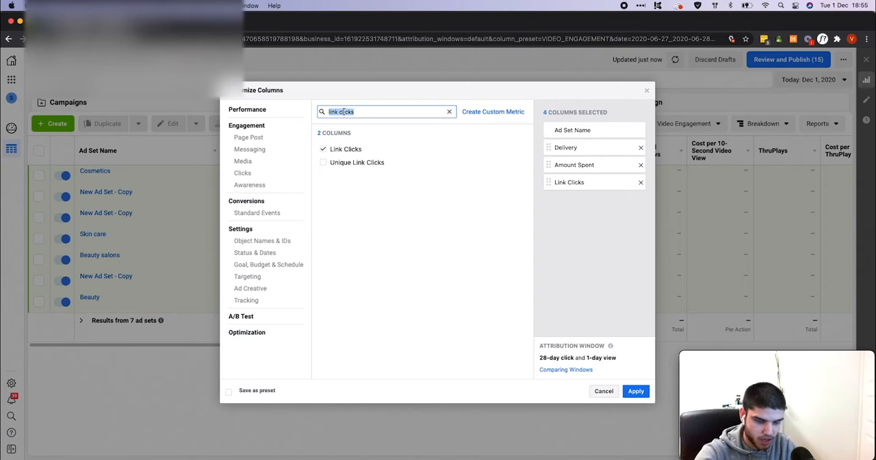
left_click(323, 162)
left_click(323, 162)
Search the metrics for cost per and add Cost per Unique Link Click, leaving CPC (Cost per Link Click) deselected
left_click_drag(362, 115, 291, 116)
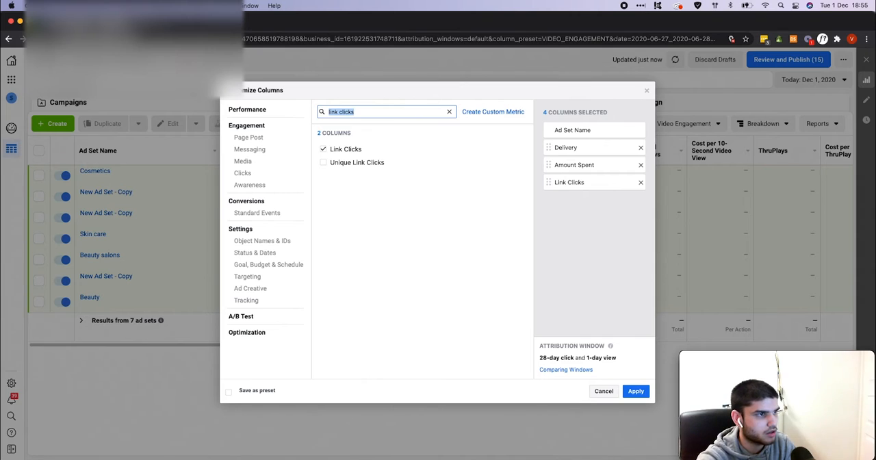
type("cost per i")
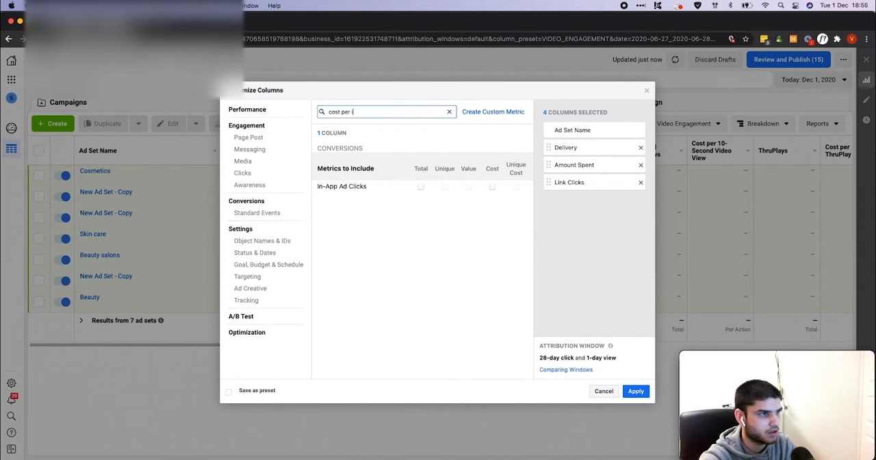
key("BackSpace")
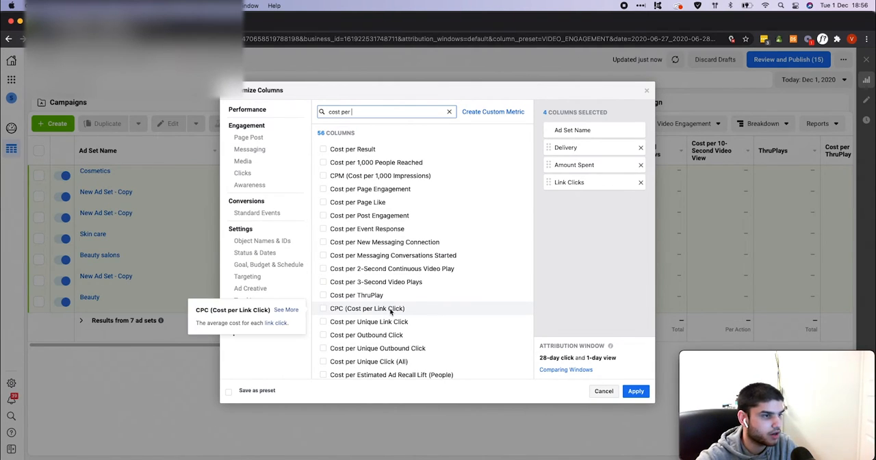
left_click(391, 312)
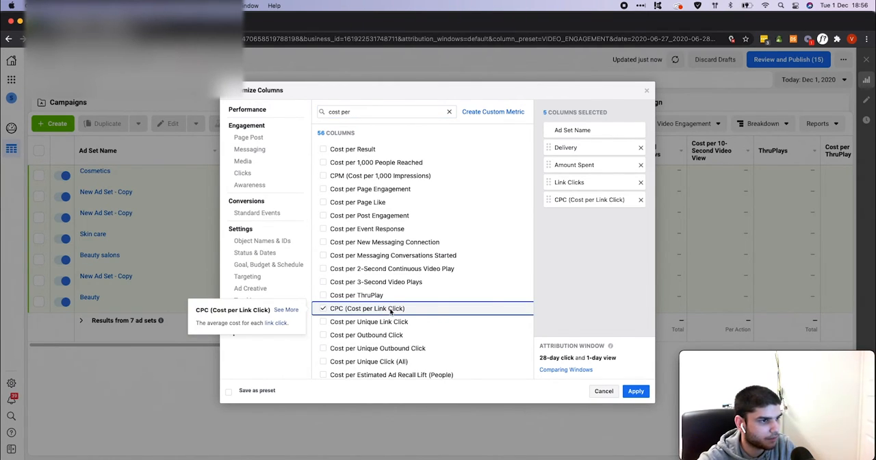
left_click(391, 309)
left_click(388, 322)
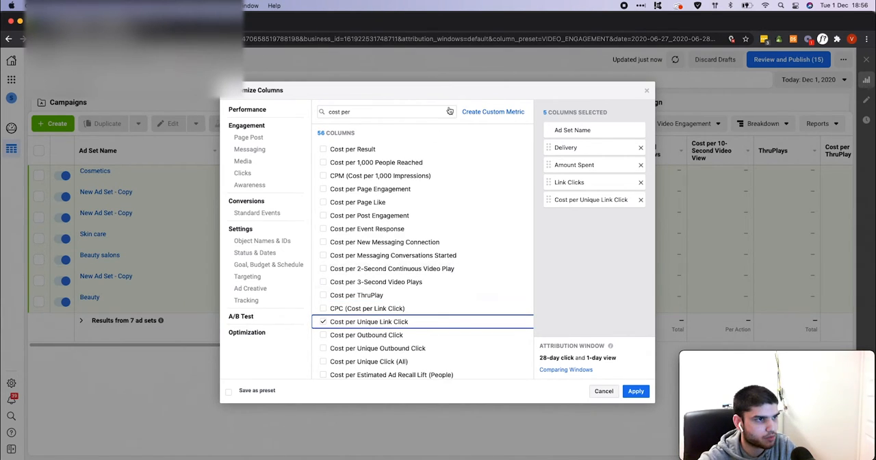
Search the available metrics for cpm and add the CPM (Cost per 1,000 Impressions) column
left_click(449, 111)
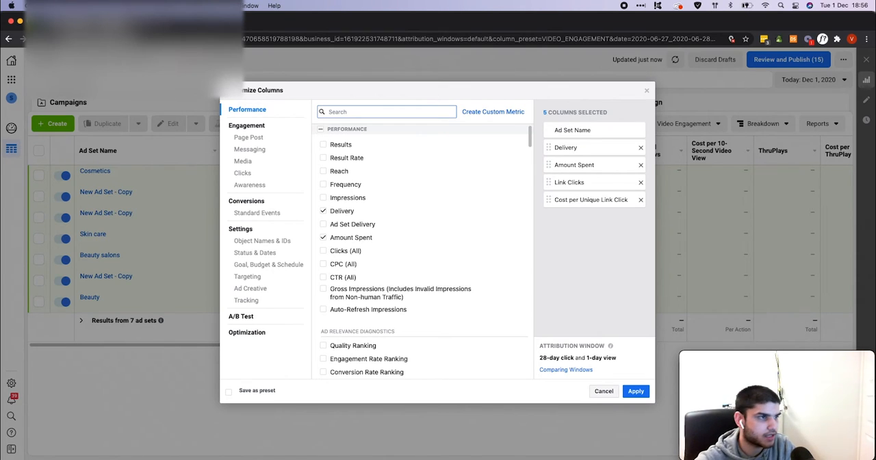
type("cpm")
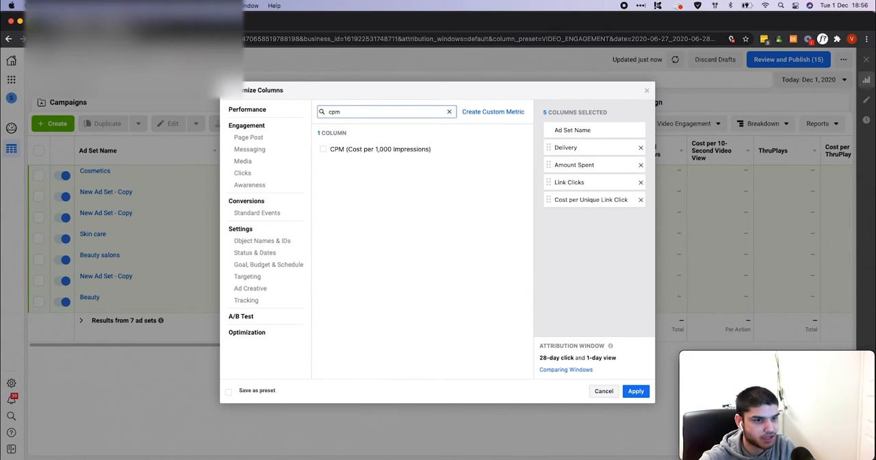
left_click(351, 150)
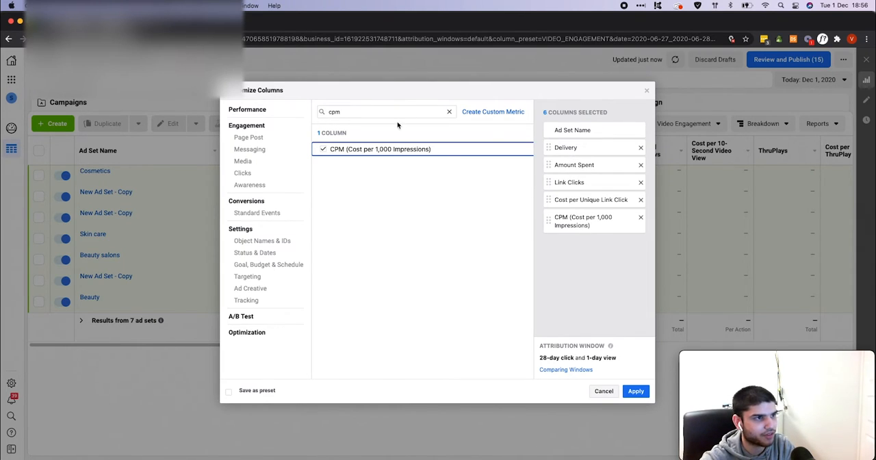
Search the metrics for cost per purchase, add total Purchases, and exclude its mobile app, website and on-Facebook sub-columns
left_click(450, 113)
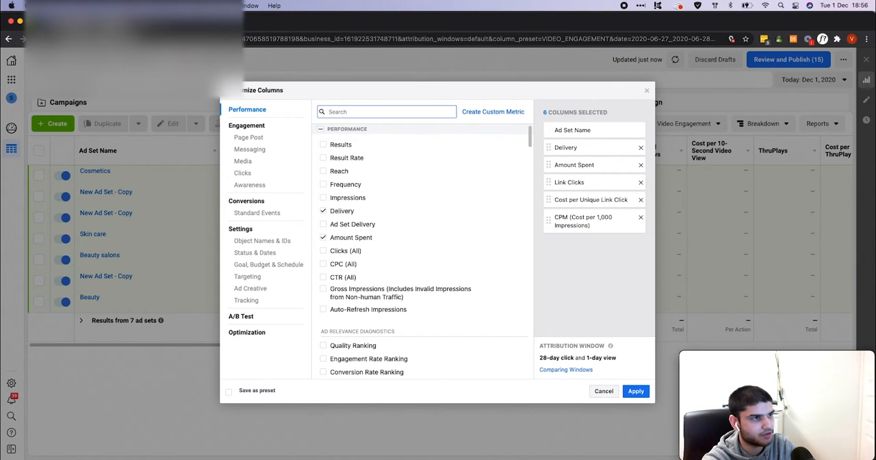
type("cos")
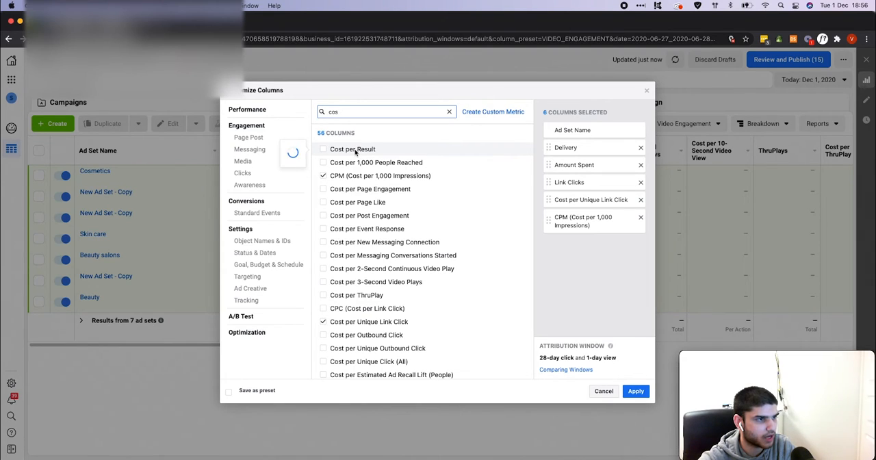
mouse_move(355, 152)
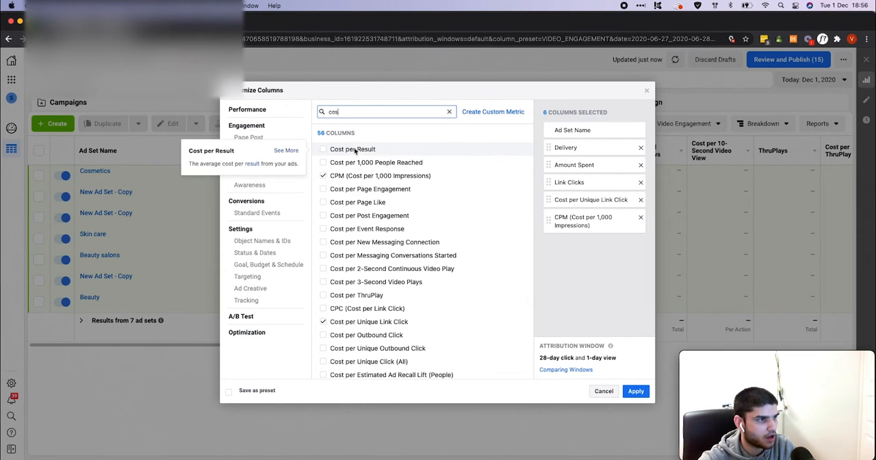
type("t per purchase")
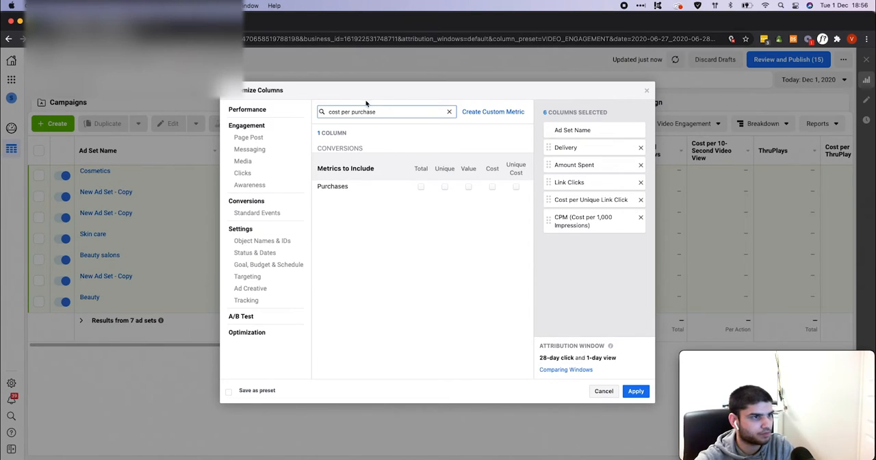
left_click(420, 187)
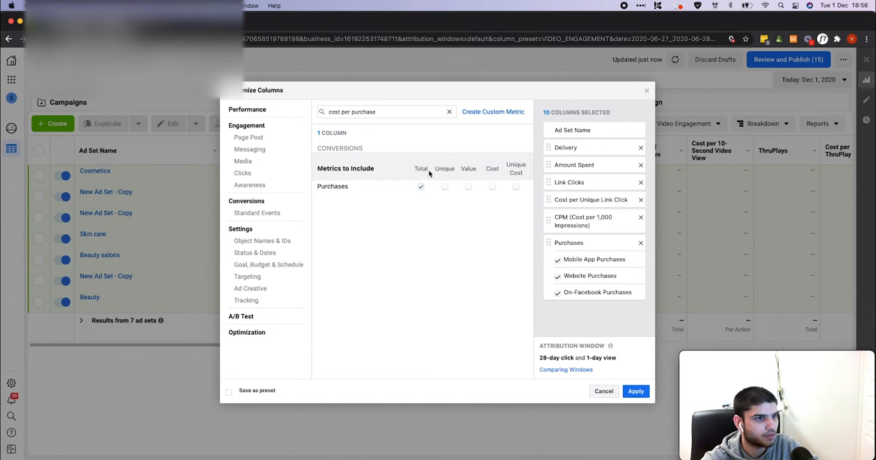
left_click(556, 259)
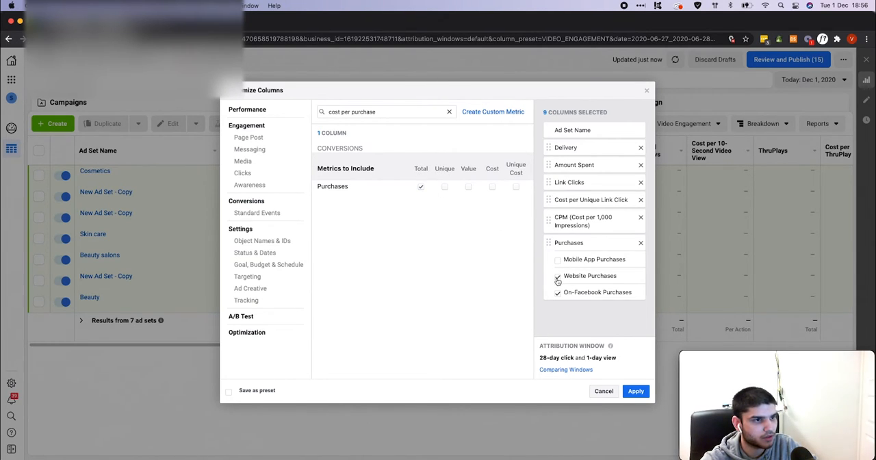
left_click(556, 275)
left_click(557, 295)
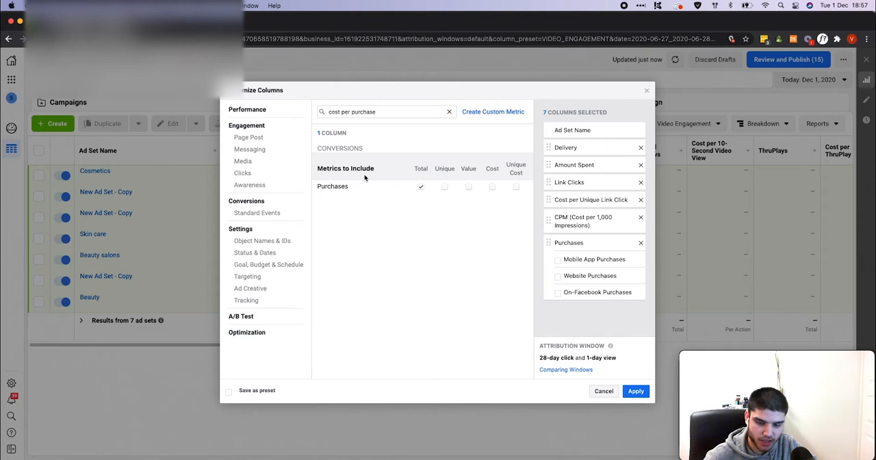
Add the Purchases Conversion Value column and exclude its mobile app, website and on-Facebook sub-columns
left_click(470, 189)
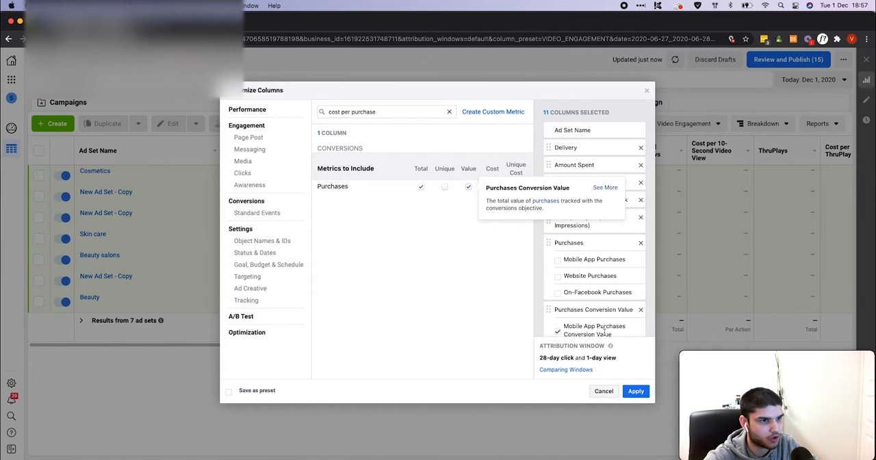
scroll(612, 328, "down", 2)
scroll(612, 329, "down", 1)
left_click(557, 267)
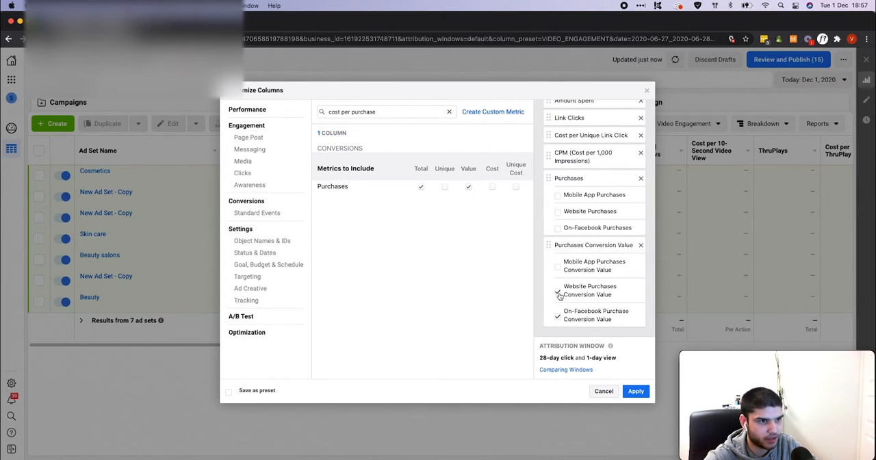
left_click(557, 291)
left_click(557, 314)
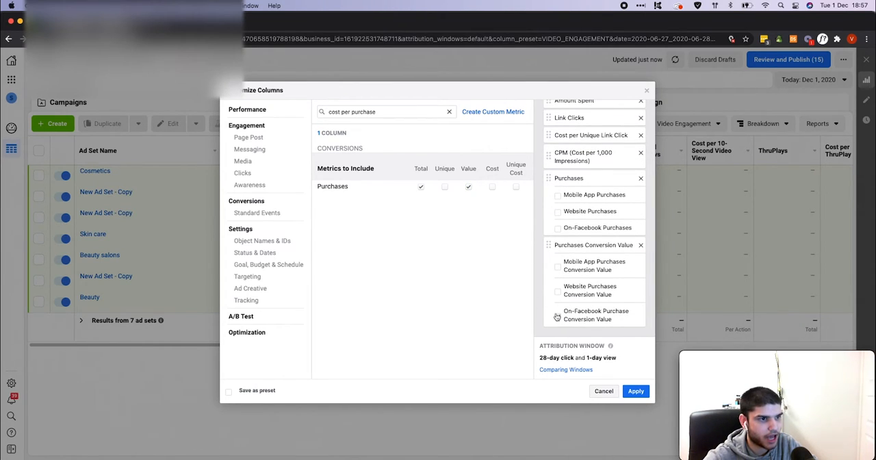
Search for roas, add total Purchase ROAS without its website and mobile app sub-columns, and place it directly above Purchases Conversion Value
triple_click(381, 114)
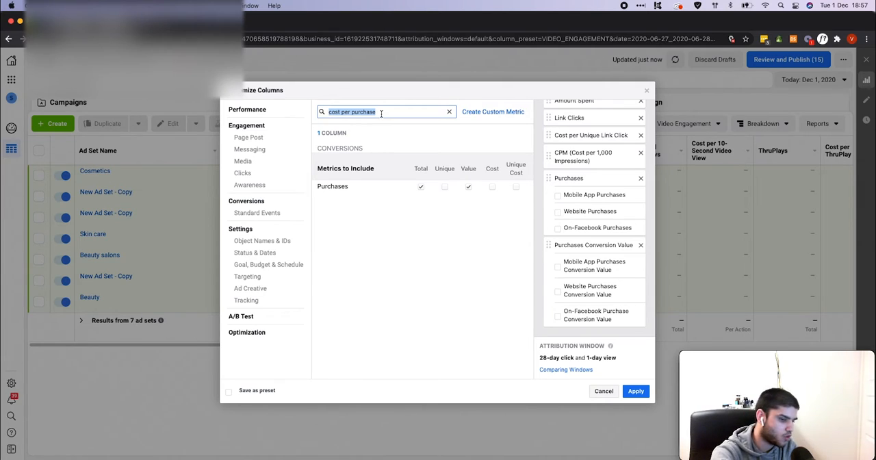
type("roas")
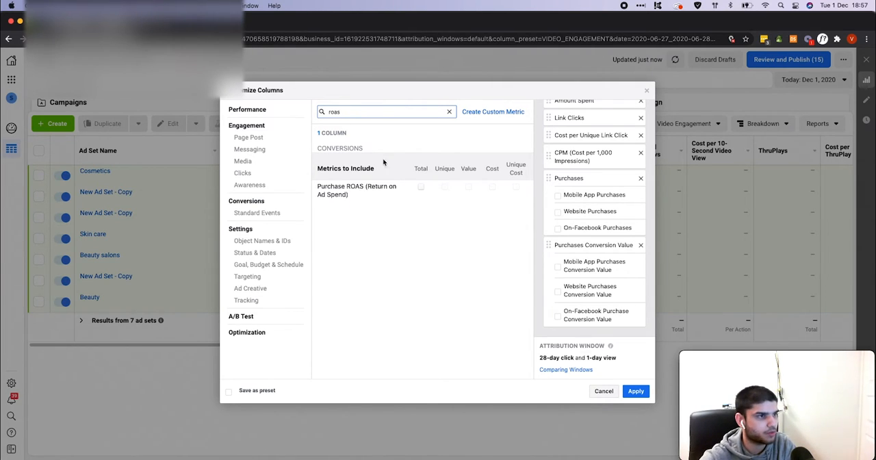
type("a")
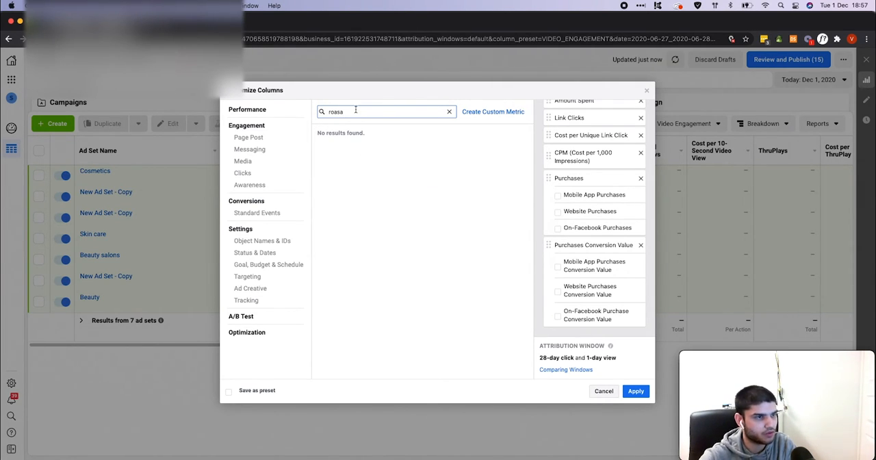
key("BackSpace")
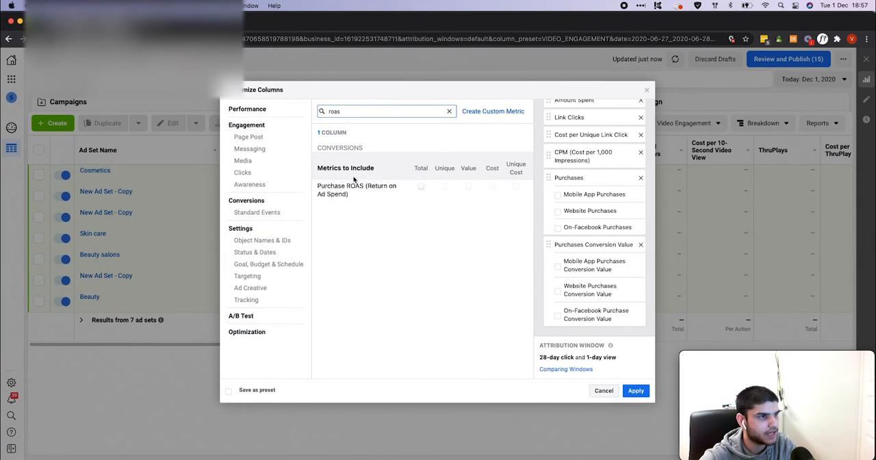
left_click(419, 187)
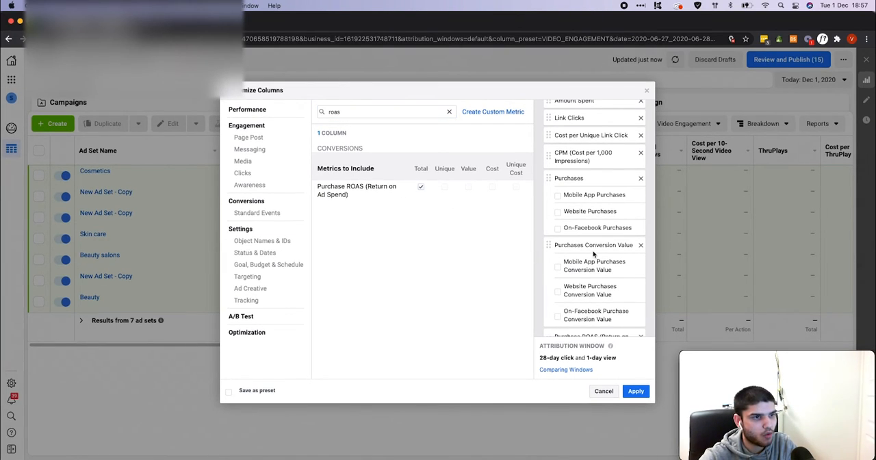
scroll(596, 256, "down", 3)
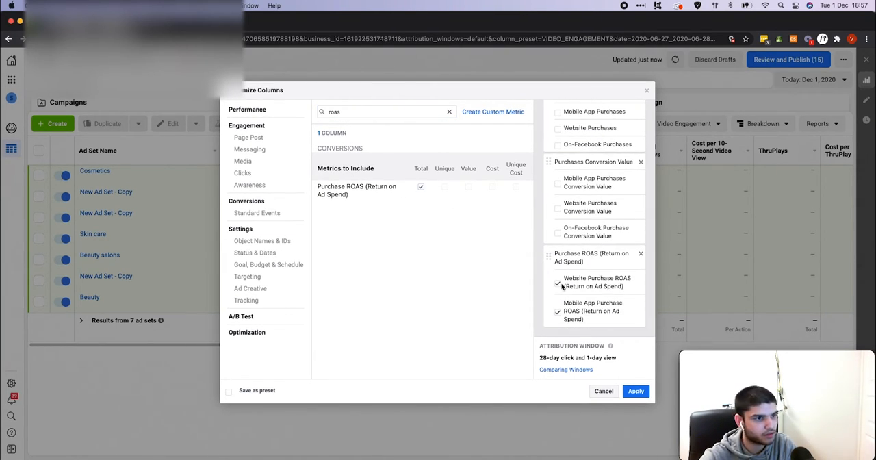
left_click(557, 283)
left_click(558, 311)
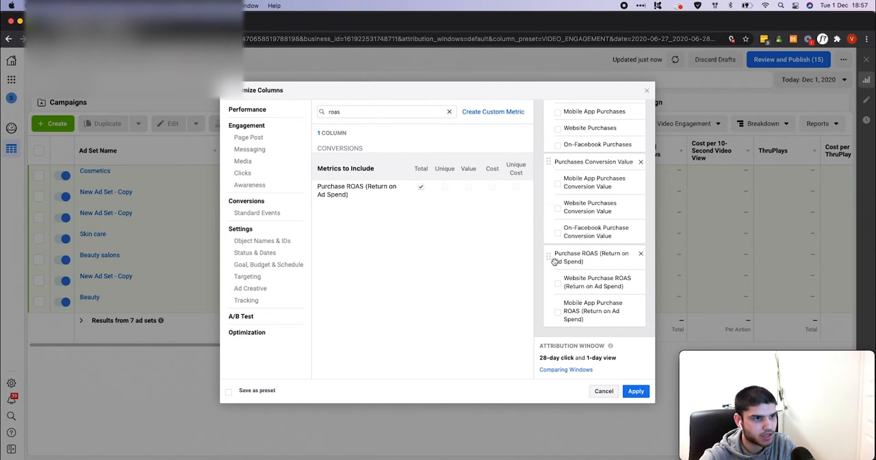
left_click_drag(549, 257, 555, 166)
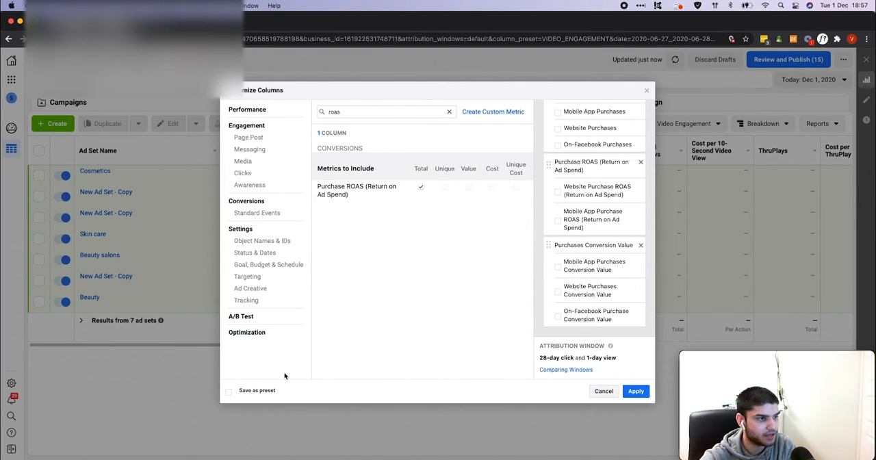
Save the selected columns as a preset named VS and apply it to the ad sets table
left_click(257, 391)
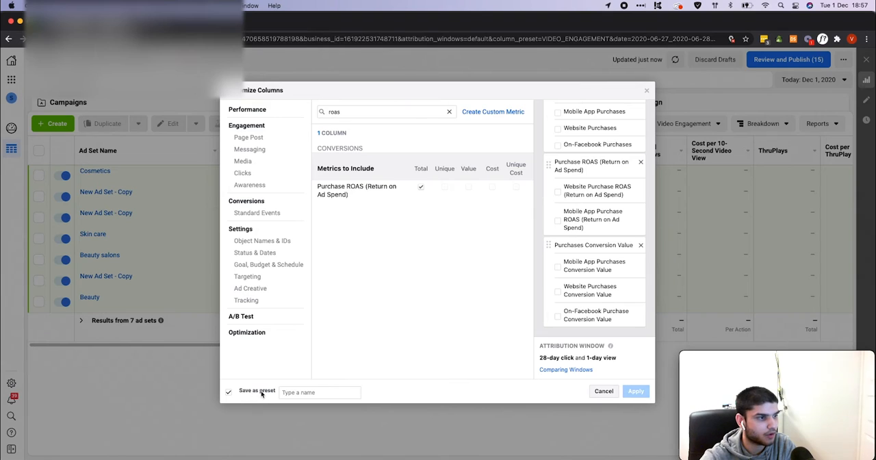
left_click(306, 392)
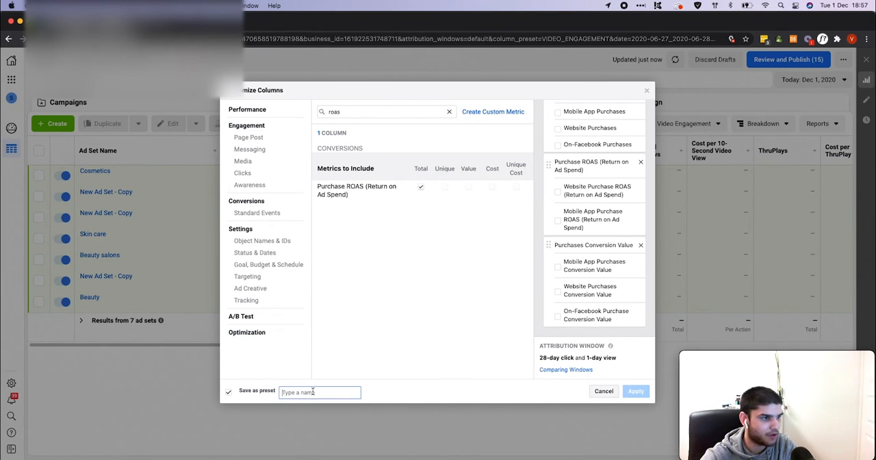
type("VS")
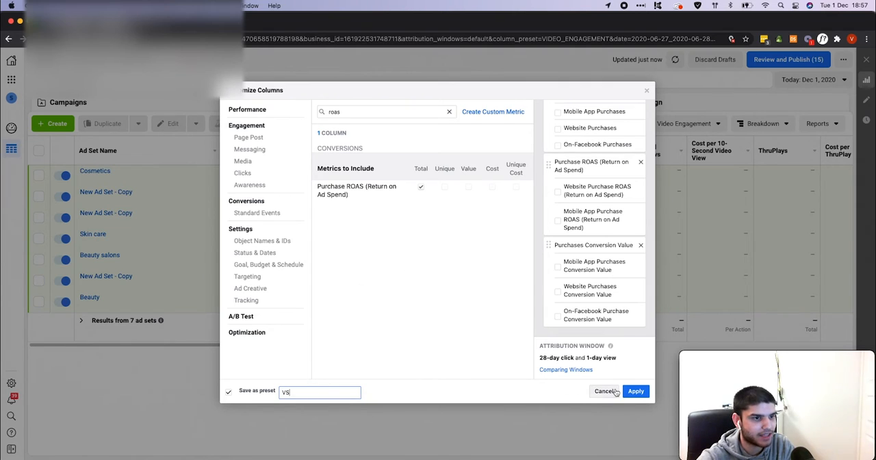
left_click(635, 390)
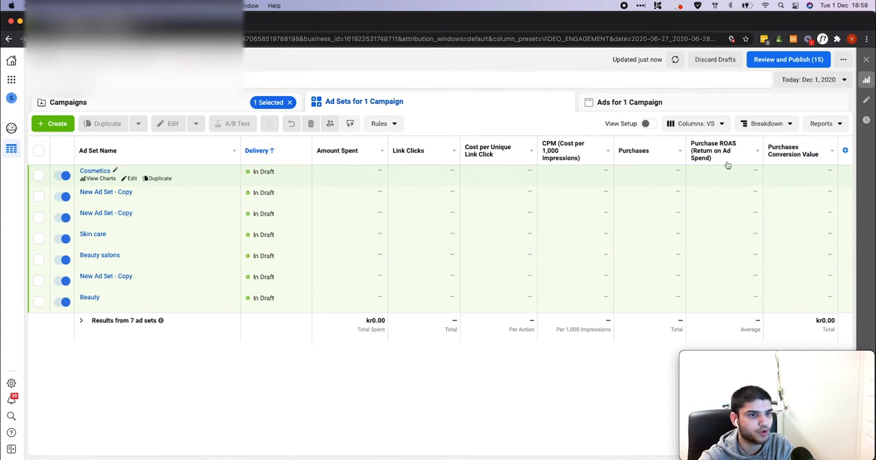
Set the VS column preset as the default for the table
mouse_move(728, 162)
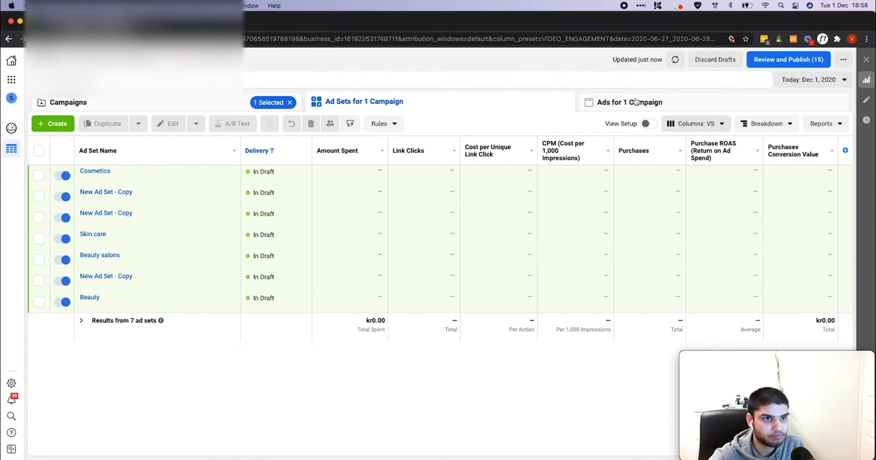
left_click(711, 124)
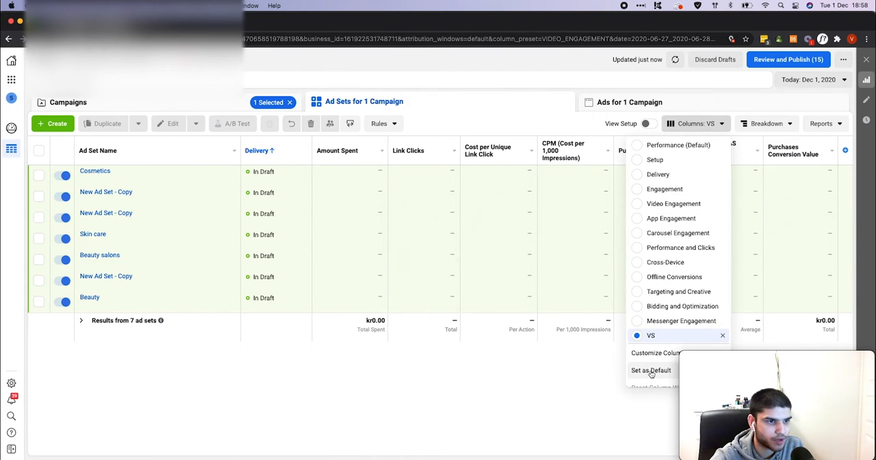
left_click(651, 370)
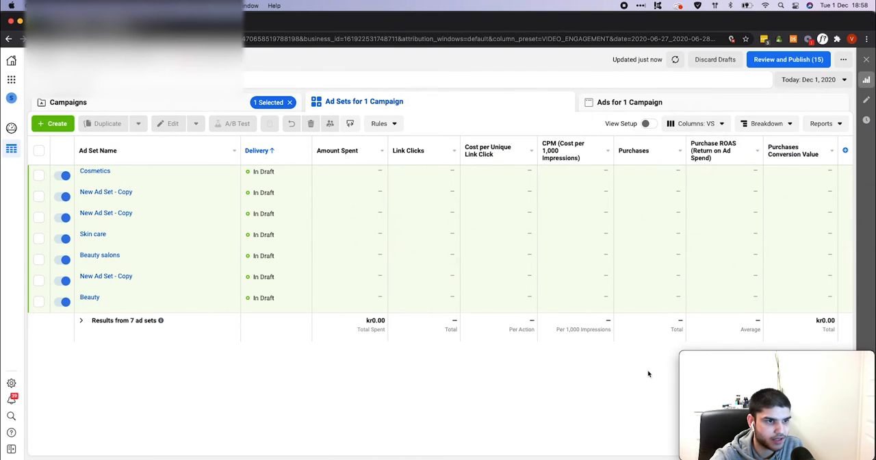
Reopen the column customization, search for add to cart, and add the unique Adds to Cart metric
left_click(693, 123)
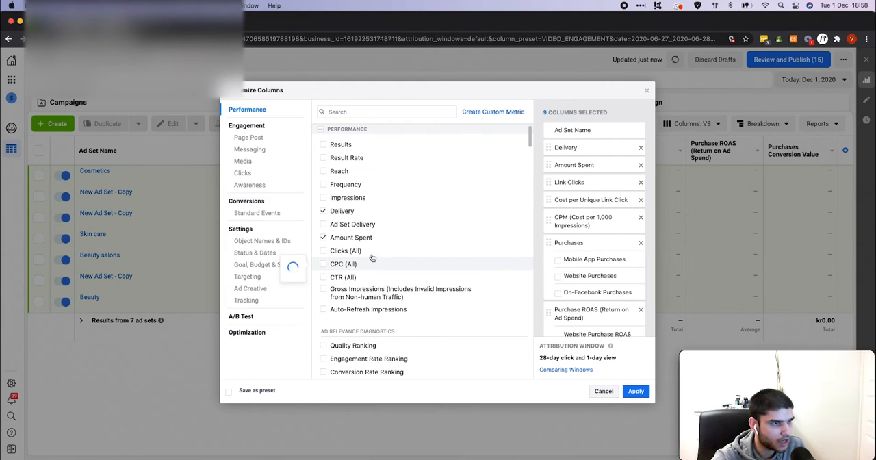
scroll(392, 262, "down", 1)
scroll(392, 263, "down", 4)
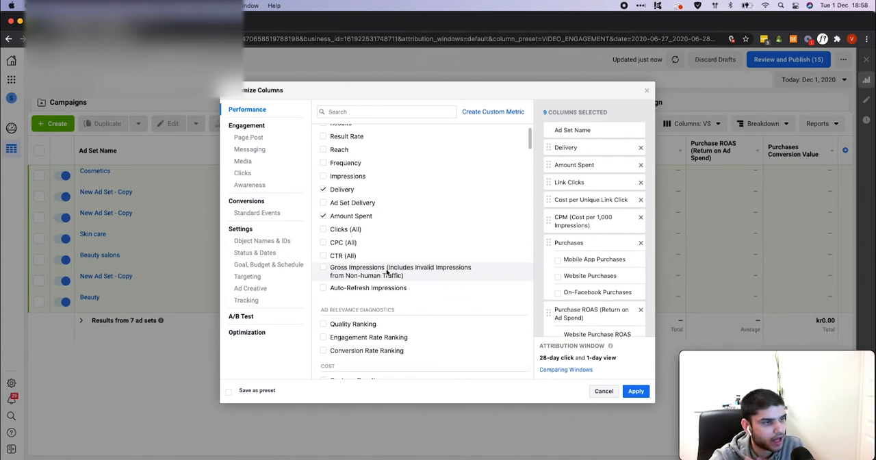
left_click(342, 111)
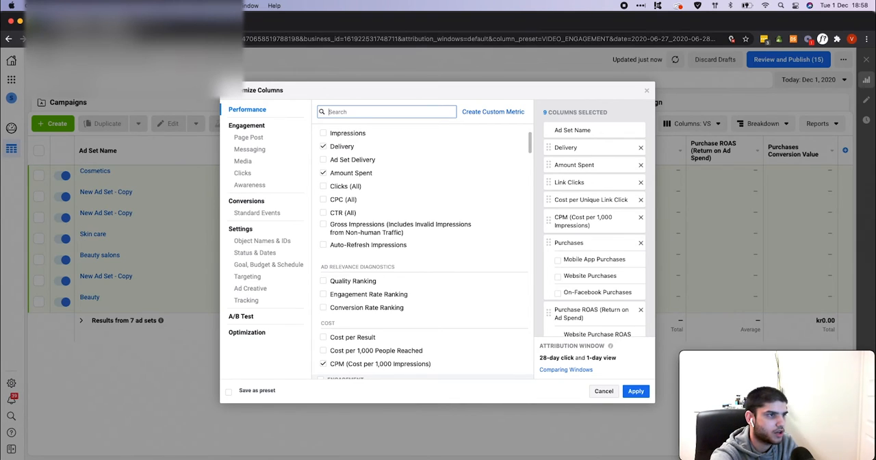
type("add ")
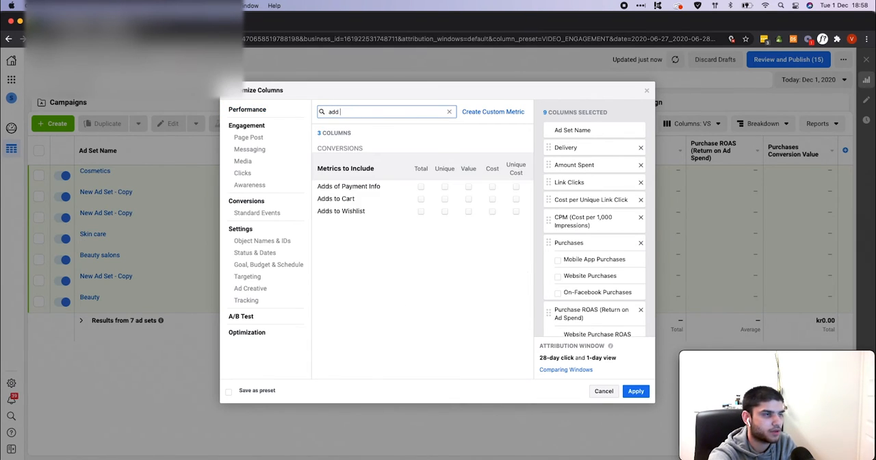
type("to cart")
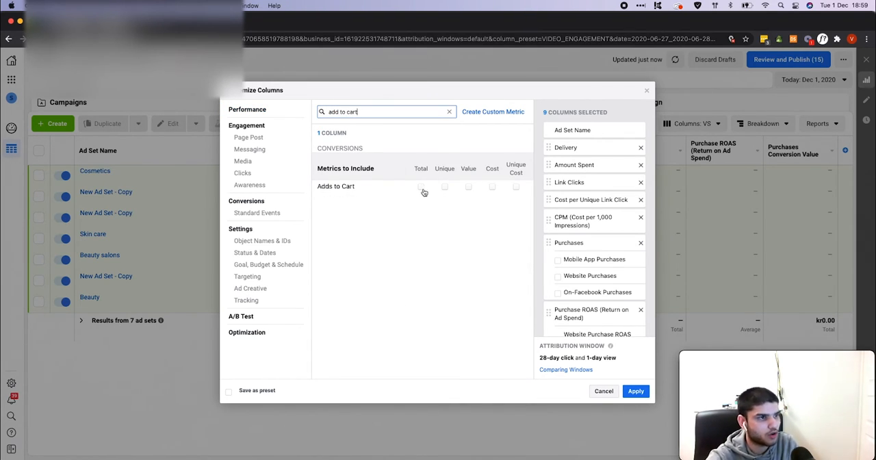
left_click(444, 187)
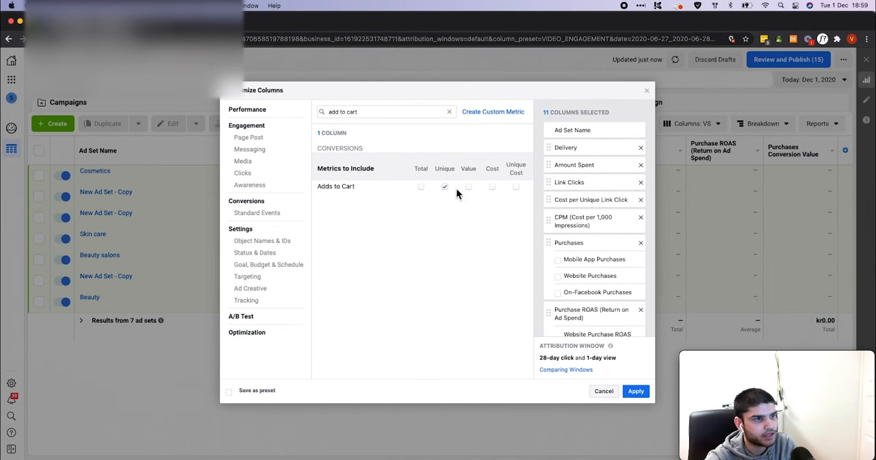
left_click(449, 112)
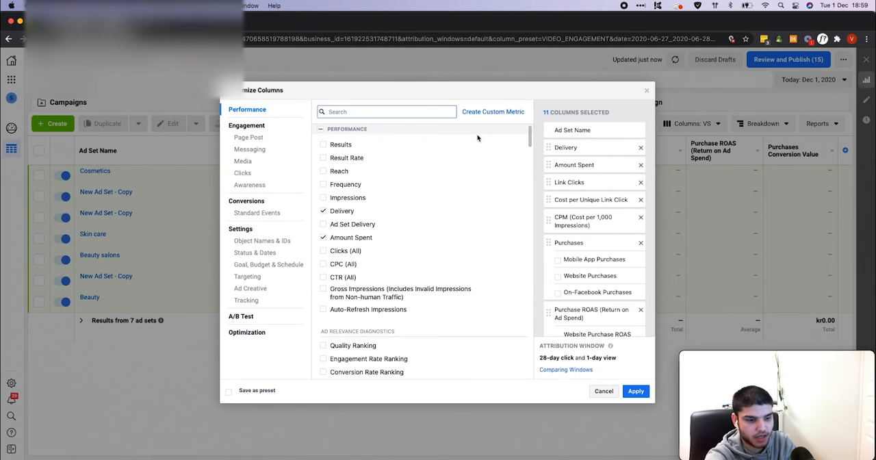
Search for initi and payme to add the unique Checkouts Initiated and unique Adds of Payment Info metrics
type("initi")
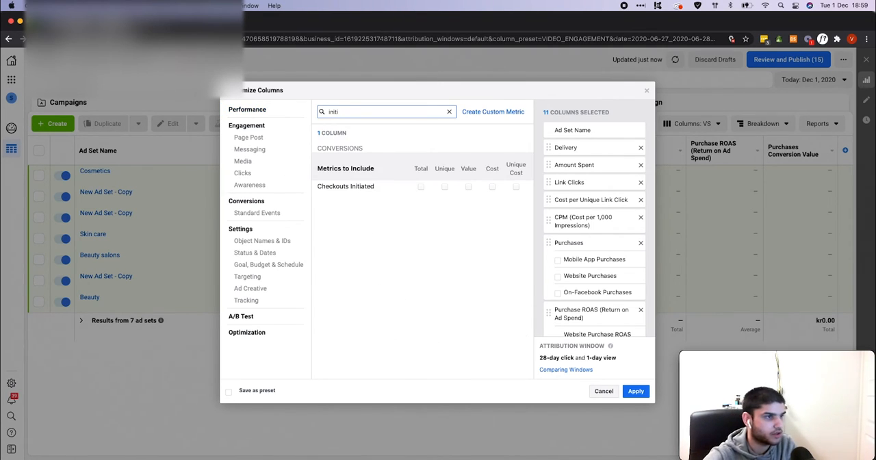
left_click(445, 188)
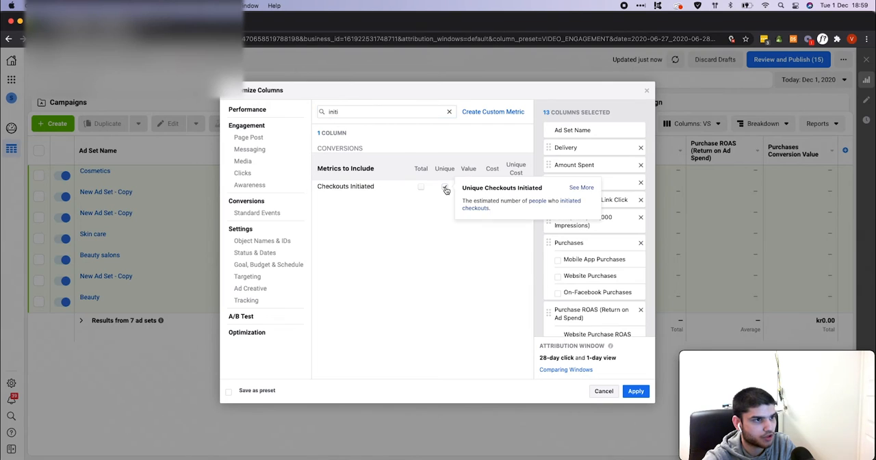
double_click(371, 111)
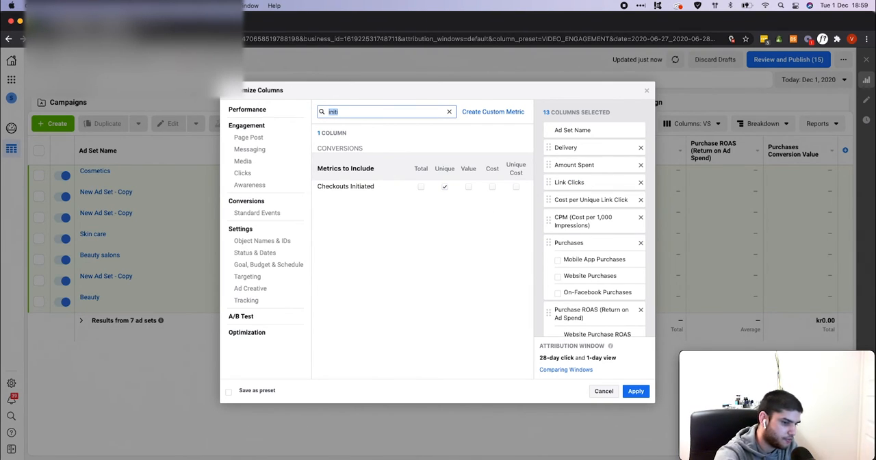
type("payeme")
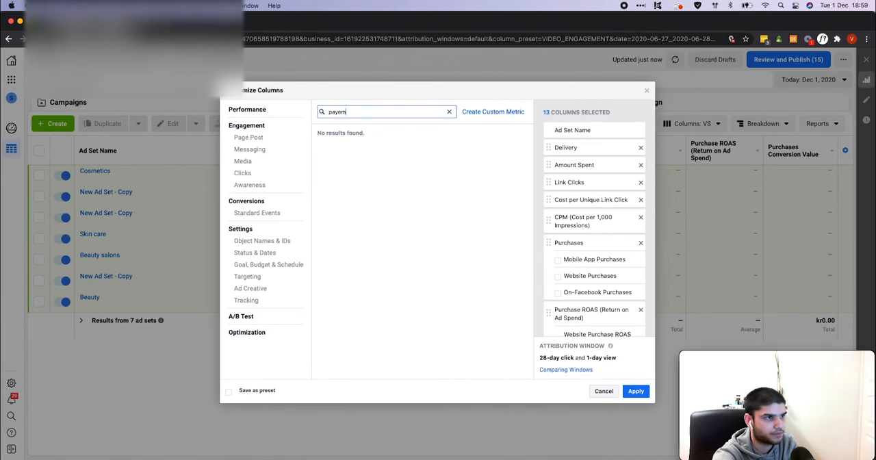
key("BackSpace")
type("me")
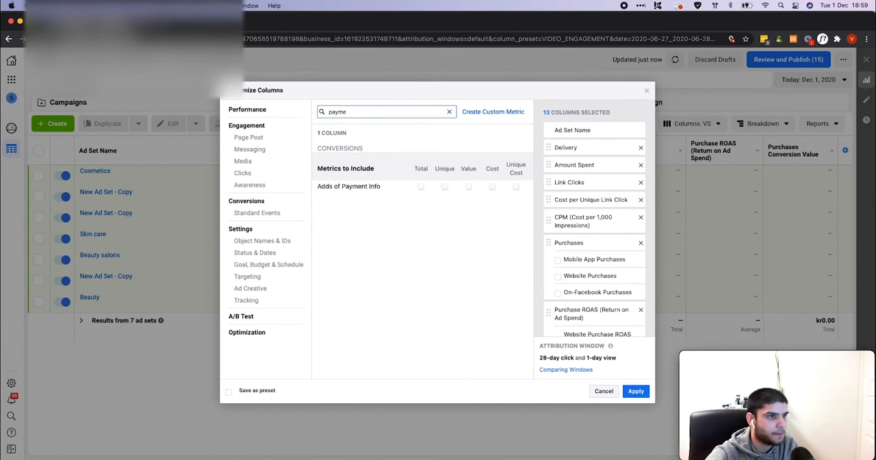
left_click(444, 187)
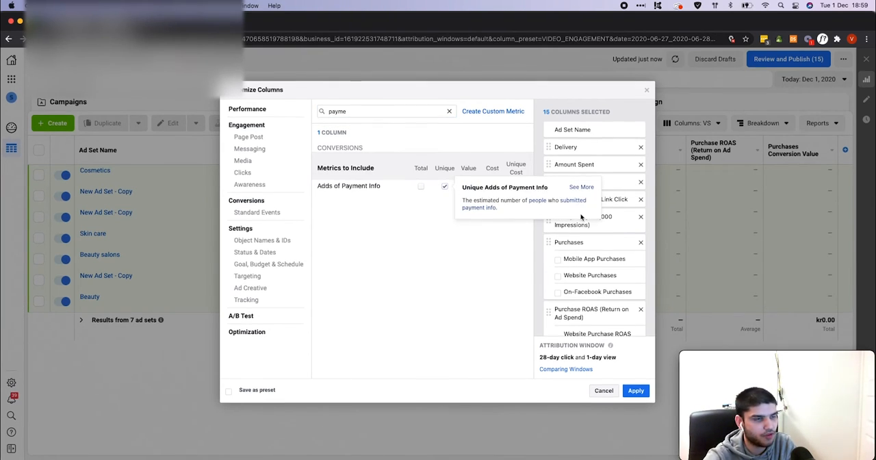
Exclude the mobile app sub-columns of unique Adds to Cart, Checkouts Initiated and Adds of Payment Info, and apply the columns
scroll(591, 240, "down", 10)
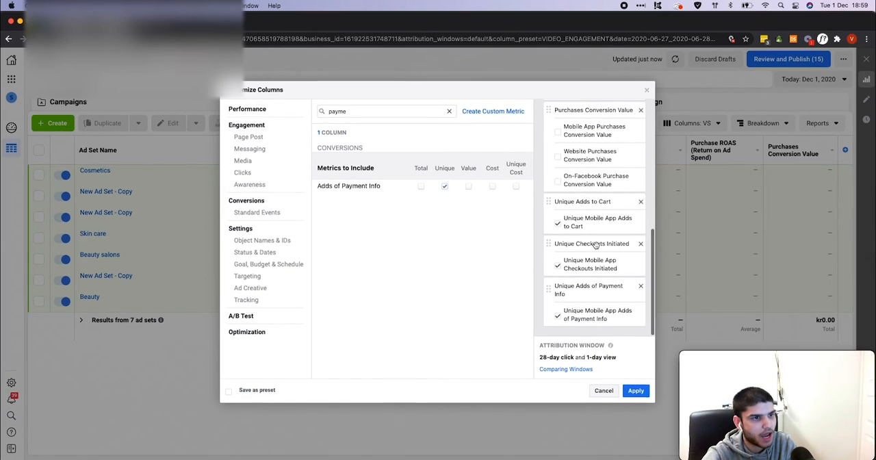
left_click(558, 226)
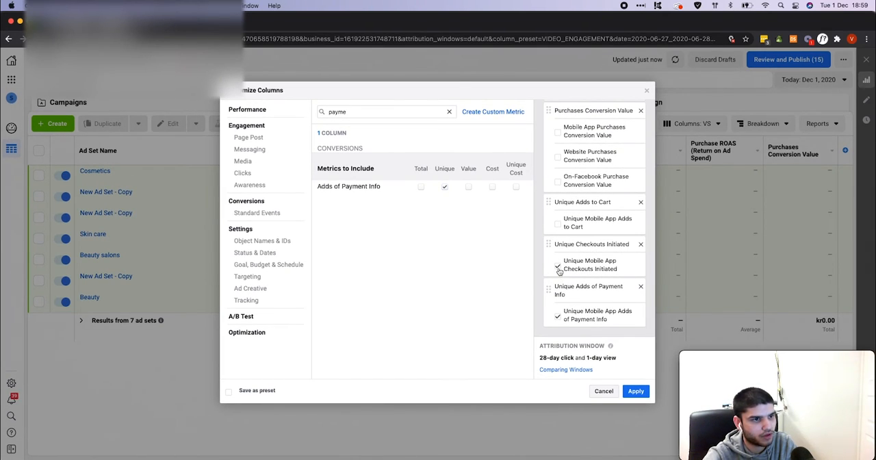
left_click(557, 267)
left_click(557, 316)
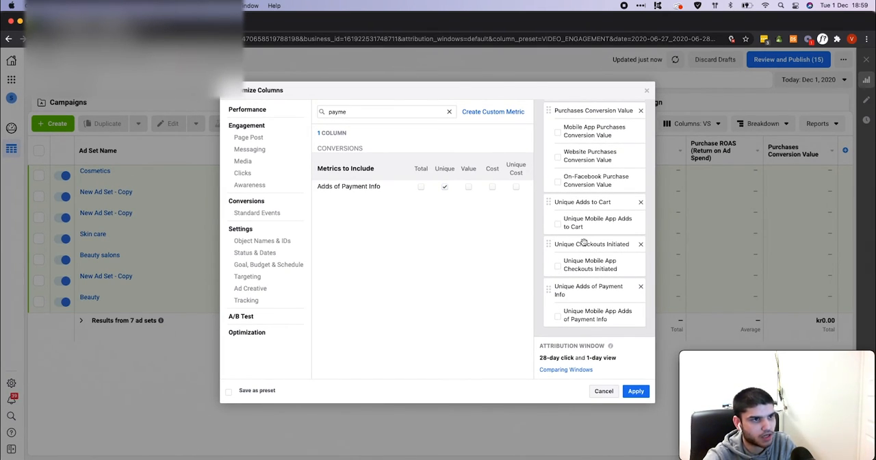
scroll(584, 242, "up", 2)
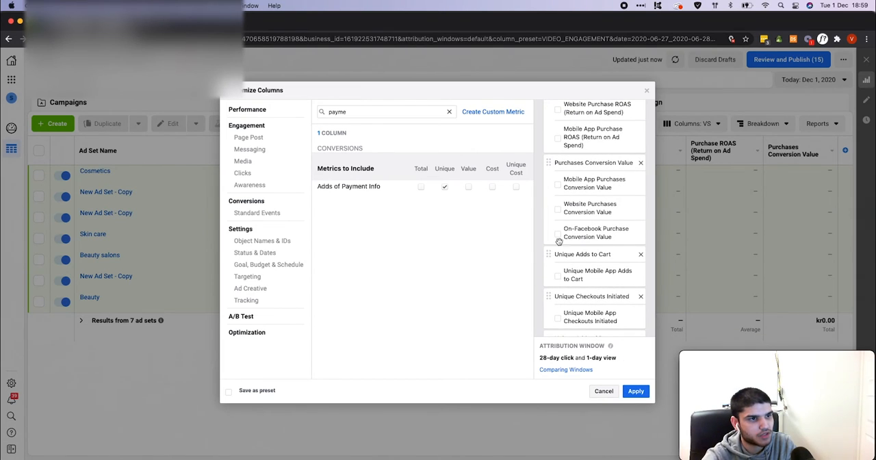
scroll(581, 219, "up", 5)
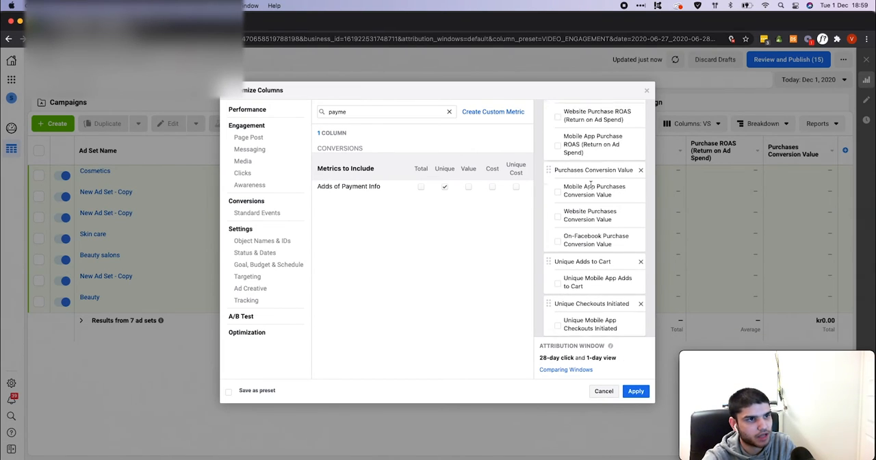
left_click(636, 391)
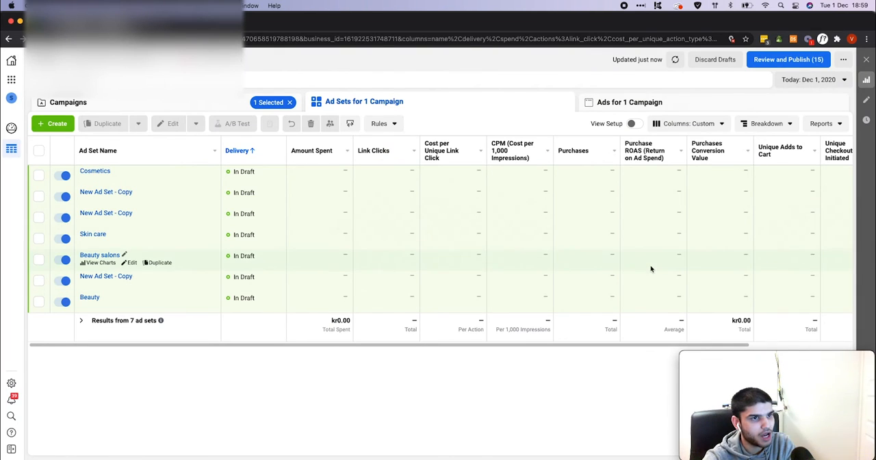
Reopen the column customization, search for cost per add, and add the cost metrics for Adds of Payment Info and Adds to Cart
scroll(648, 268, "right", 5)
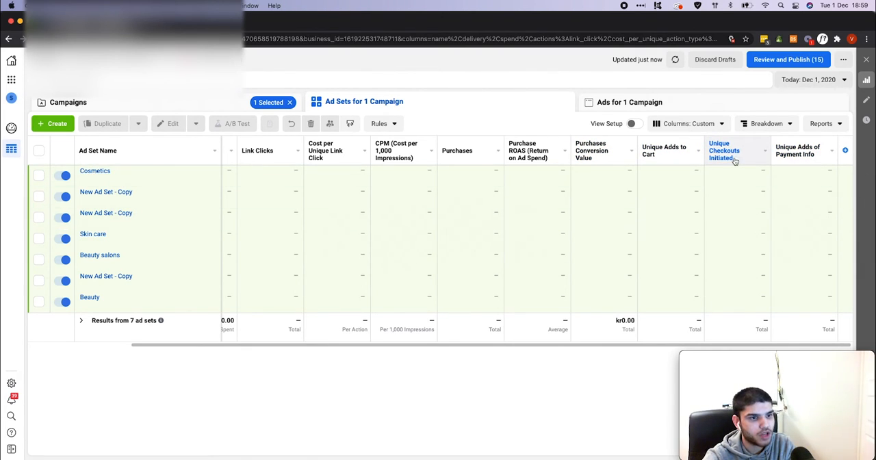
left_click(845, 150)
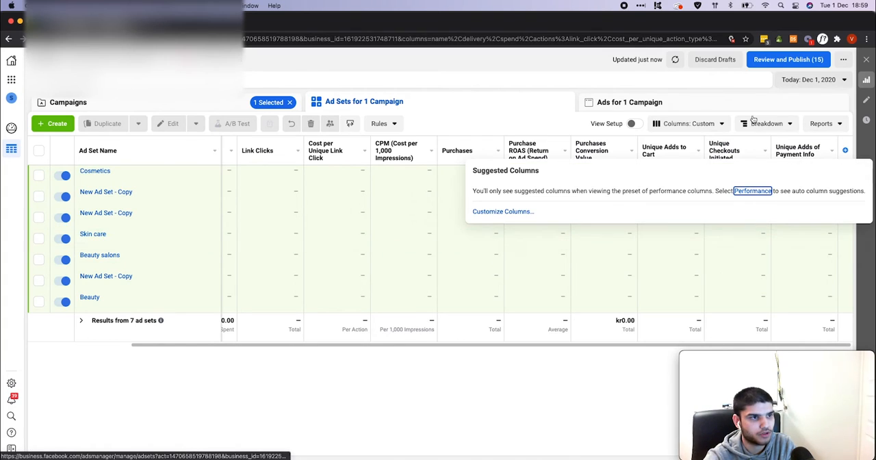
left_click(721, 124)
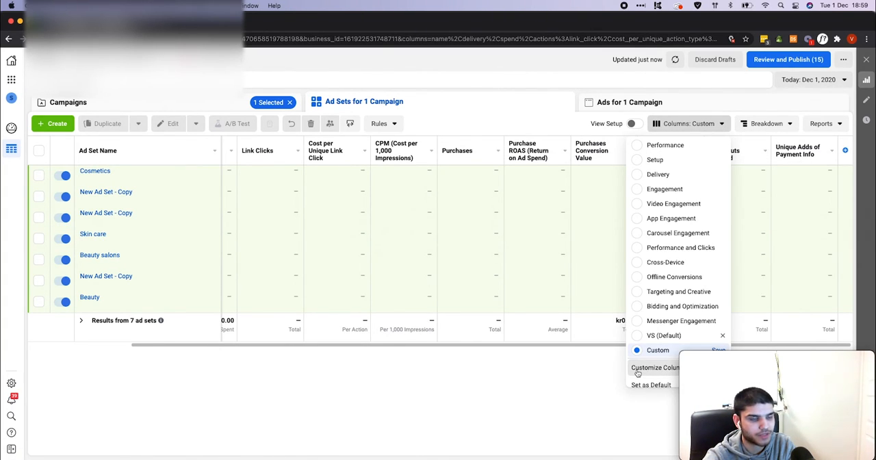
left_click(654, 367)
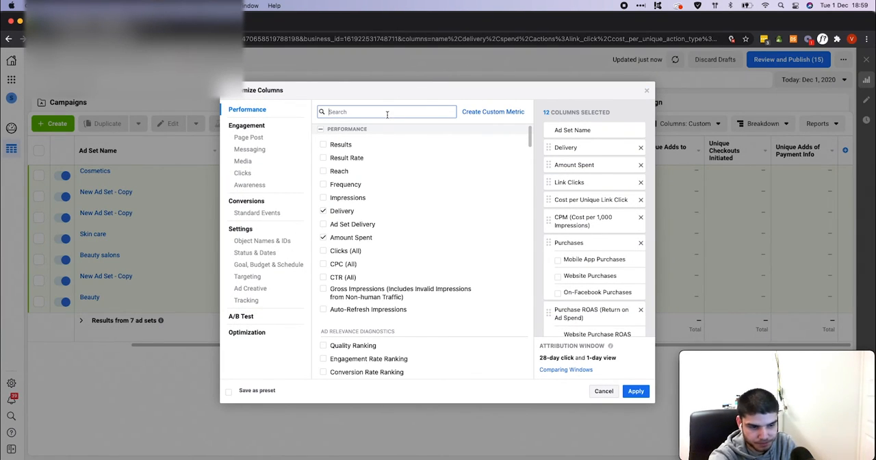
type("cost åer")
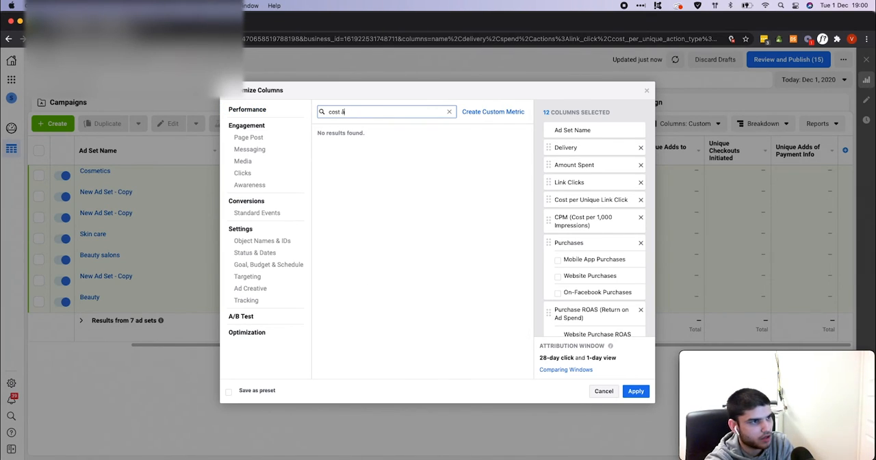
key("BackSpace")
type("per")
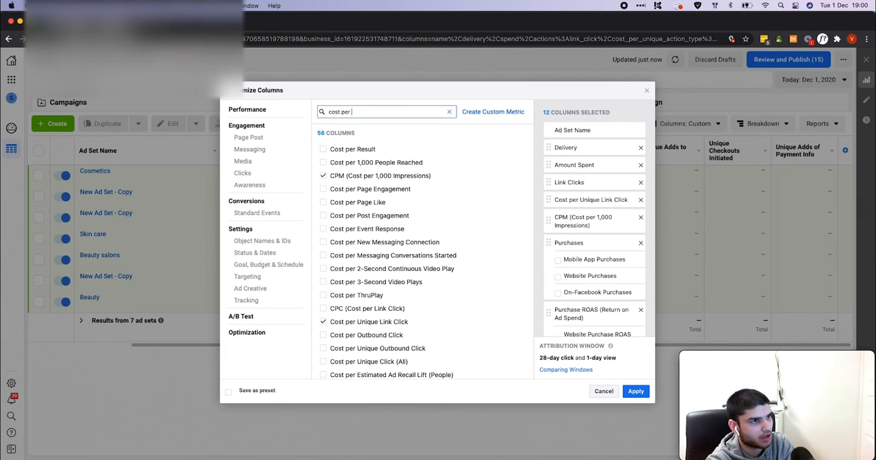
type(" add")
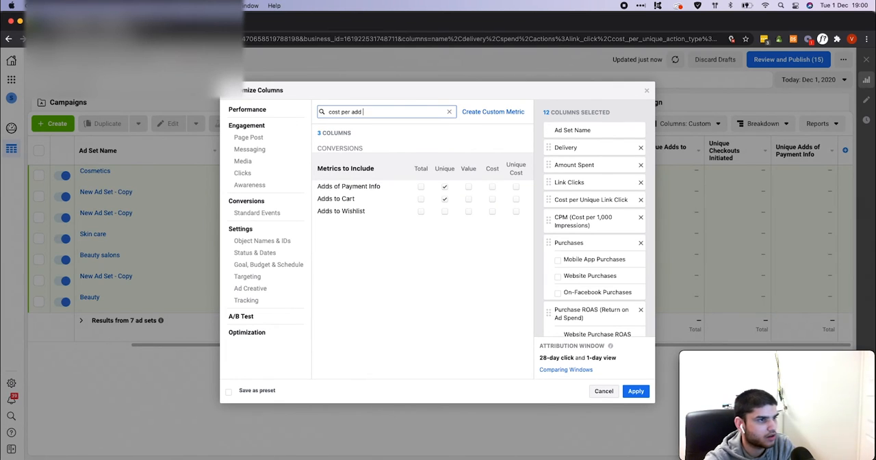
left_click(492, 186)
left_click(492, 198)
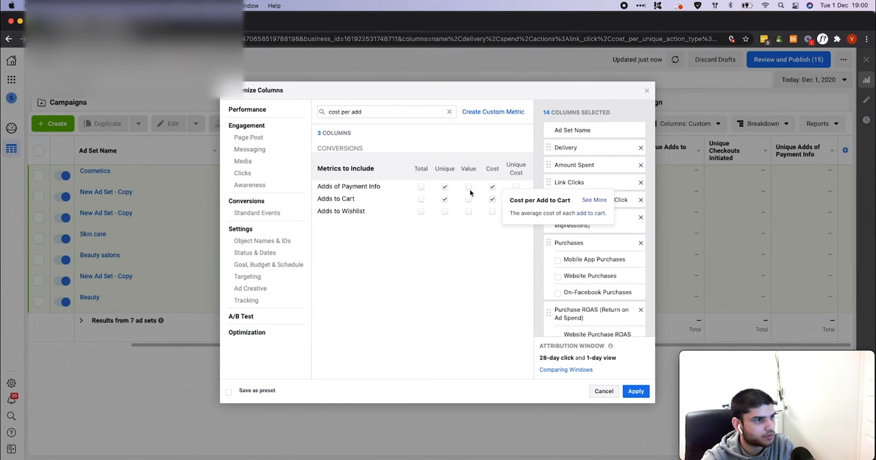
triple_click(382, 111)
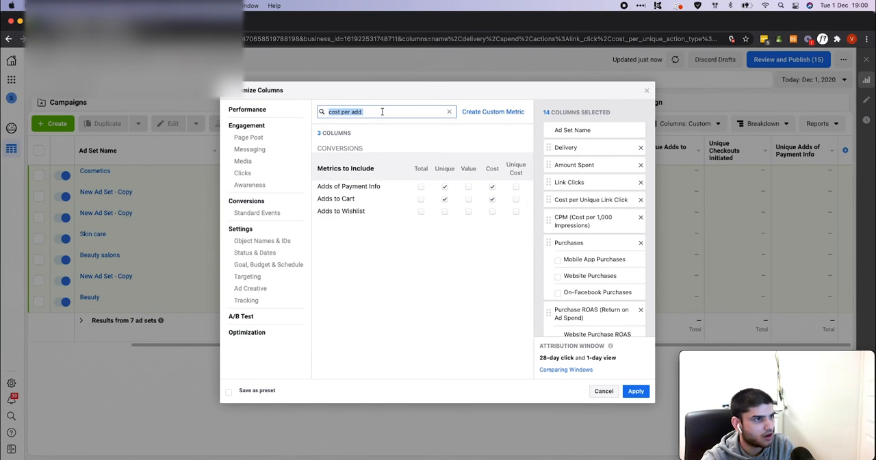
left_click(384, 116)
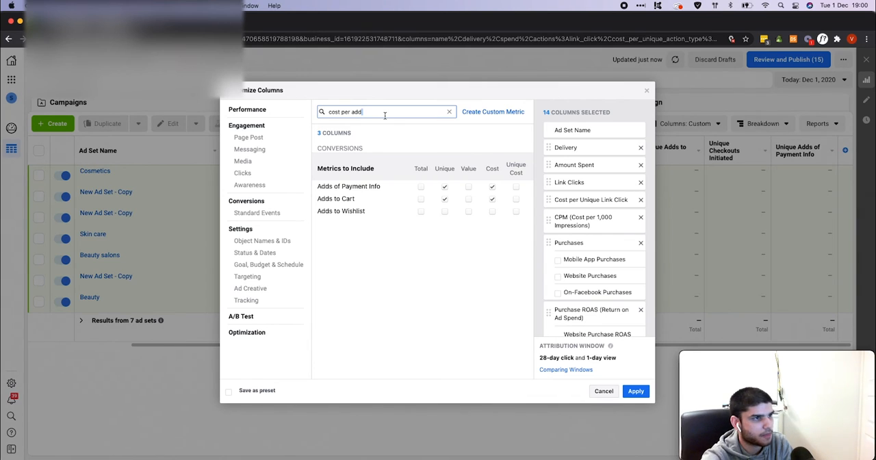
key("BackSpace")
key("BackSpace")
key("BackSpace")
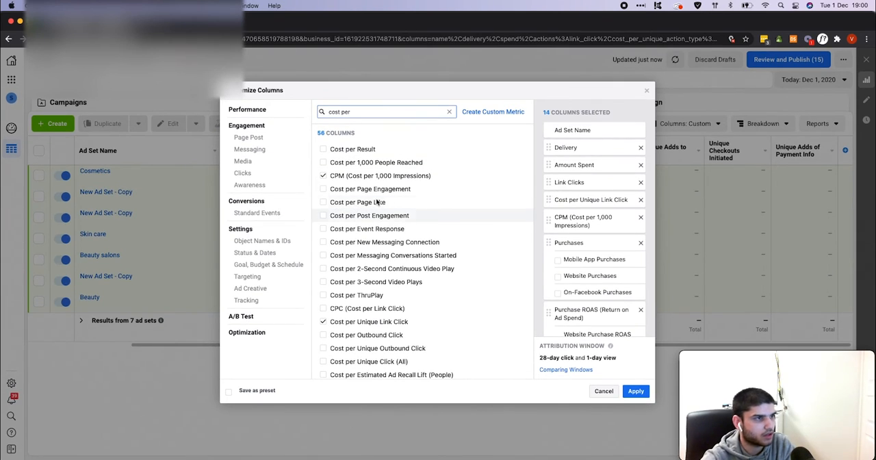
type("initi")
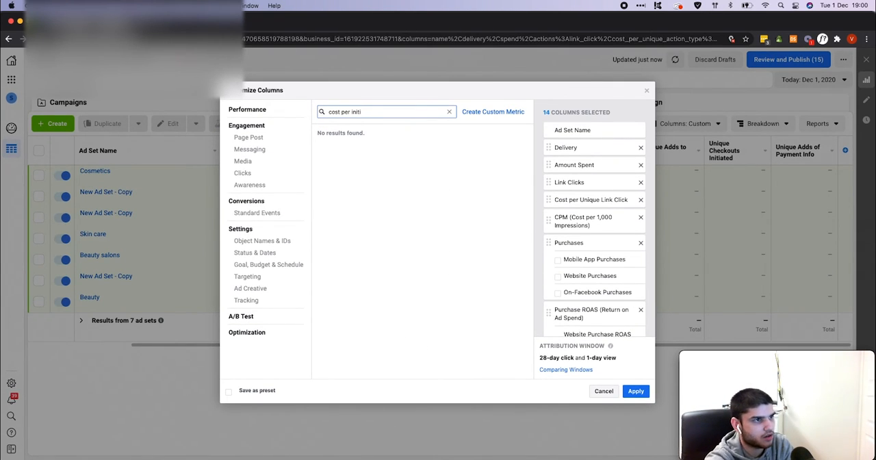
key("BackSpace")
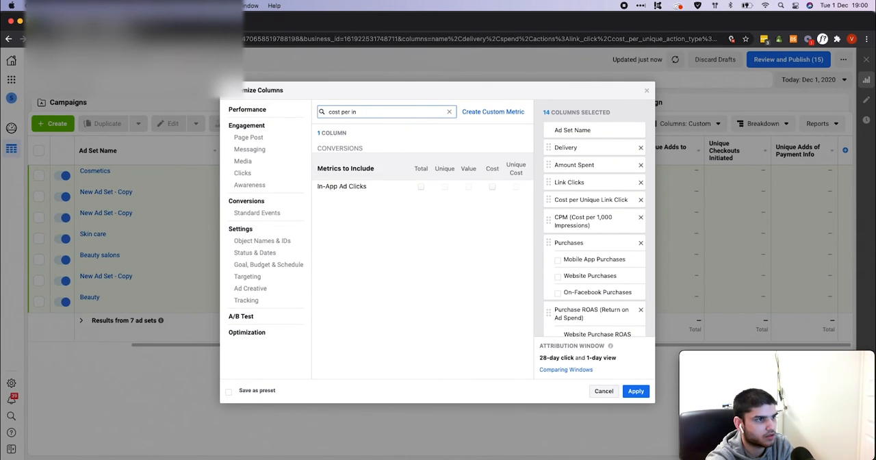
key("BackSpace")
key("BackSpace")
key("BackSpace")
key("BackSpace")
key("BackSpace")
key("BackSpace")
key("BackSpace")
key("BackSpace")
key("BackSpace")
key("BackSpace")
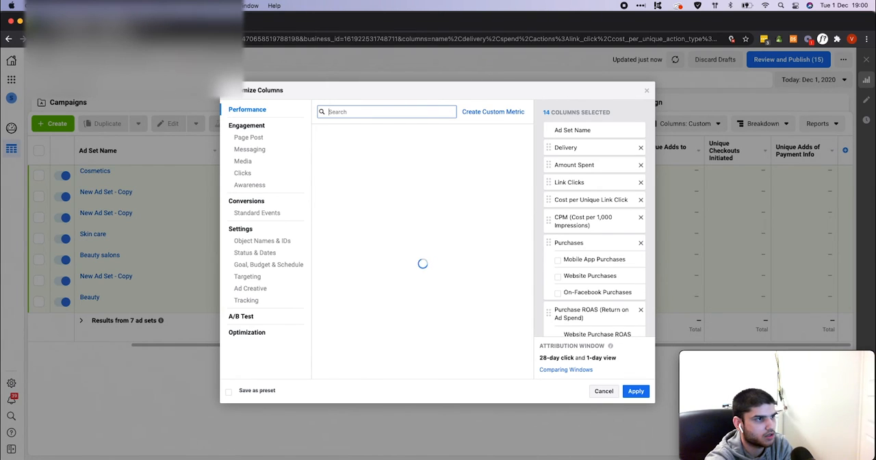
Search for initiat, add the cost metric for Checkouts Initiated, and apply the column selection to the table
type("initiate checkout")
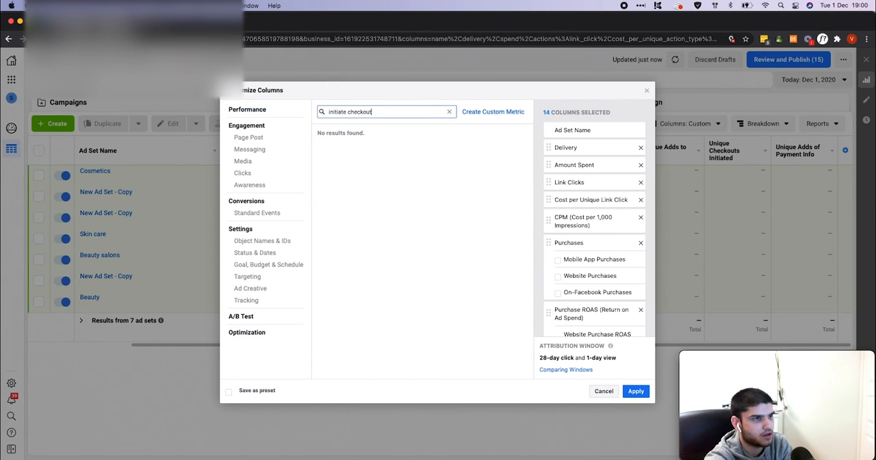
key("BackSpace")
key("BackSpace")
key("BackSpace")
key("BackSpace")
key("BackSpace")
key("BackSpace")
key("BackSpace")
key("BackSpace")
key("BackSpace")
key("BackSpace")
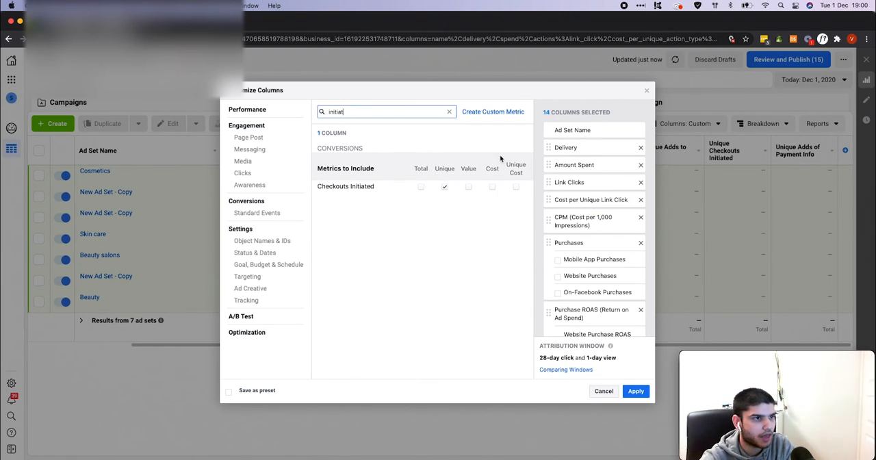
left_click(492, 186)
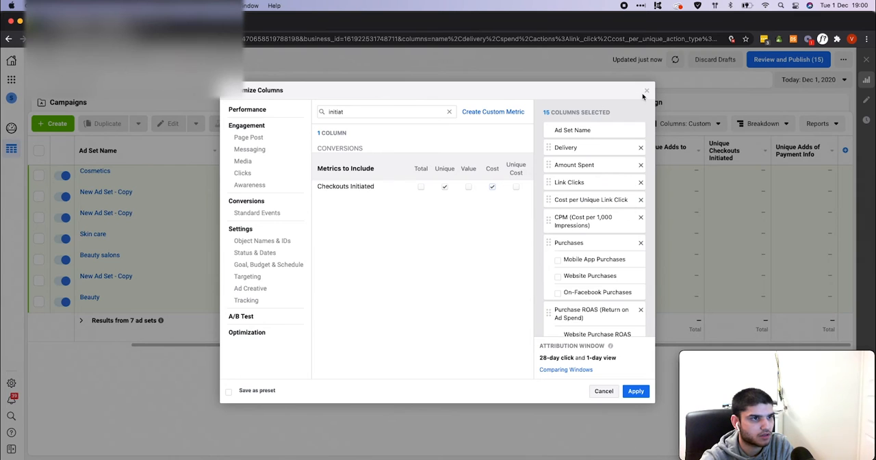
left_click(636, 391)
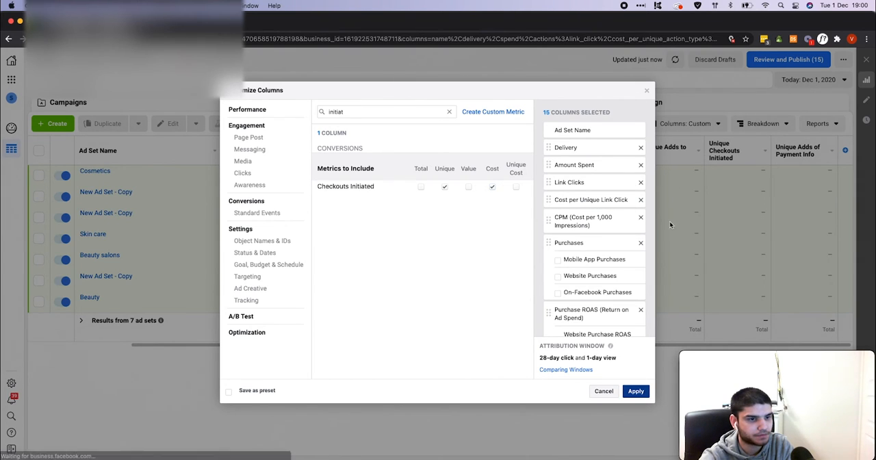
Save the current custom column set as a column preset named VS ANALYZE
scroll(609, 275, "right", 5)
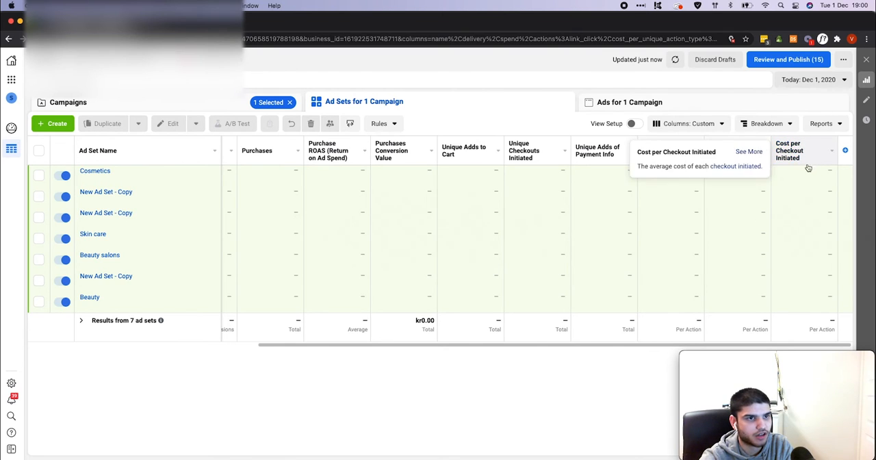
scroll(530, 174, "left", 10)
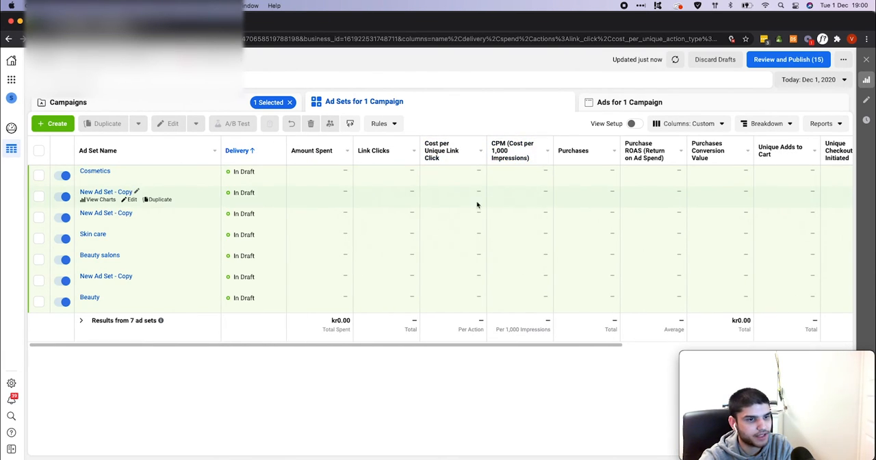
scroll(636, 253, "right", 1)
scroll(636, 254, "right", 10)
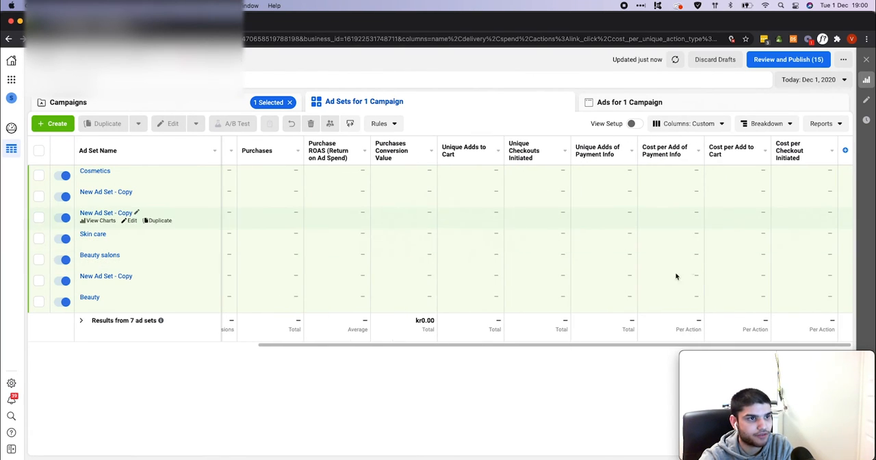
left_click(691, 126)
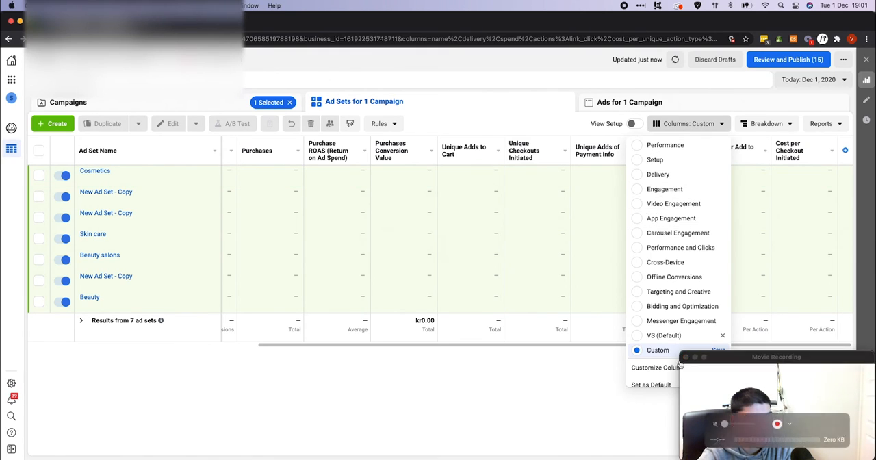
left_click(654, 385)
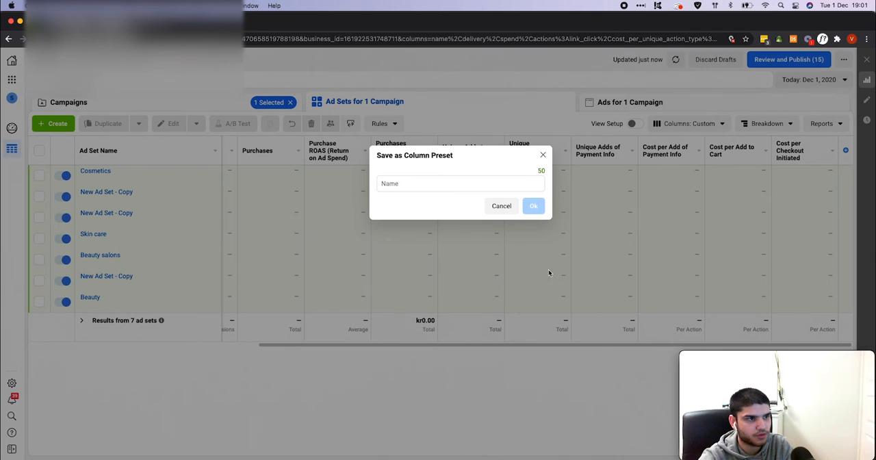
left_click(454, 182)
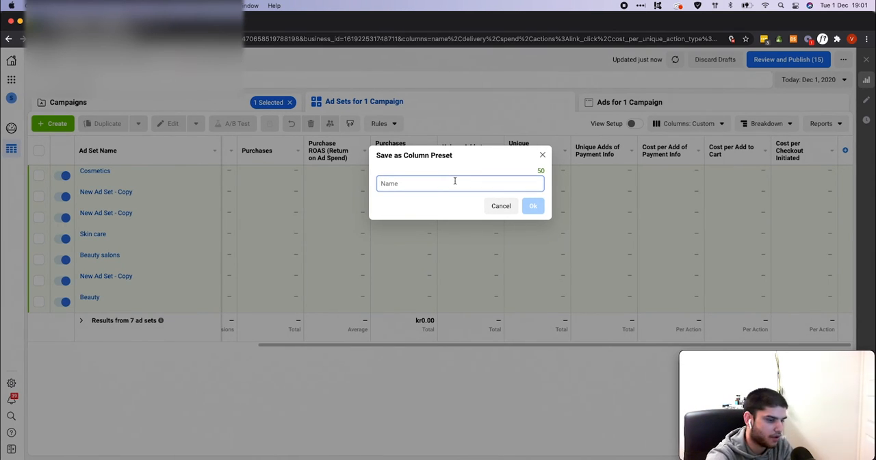
type("VS AB")
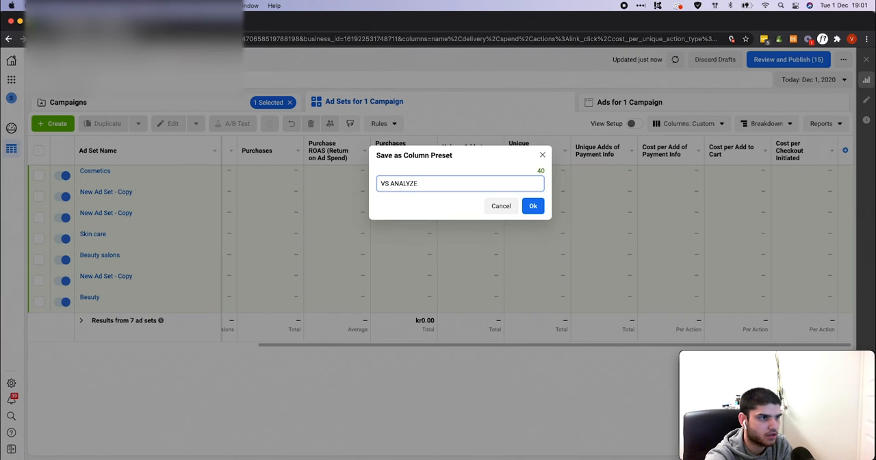
left_click(531, 208)
Make the VS ANALYZE column preset the default for the ad sets table
scroll(552, 215, "left", 10)
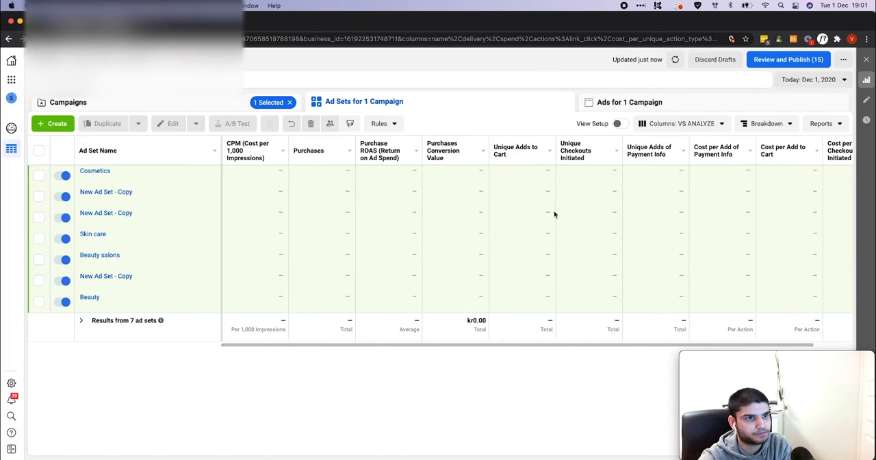
left_click(719, 130)
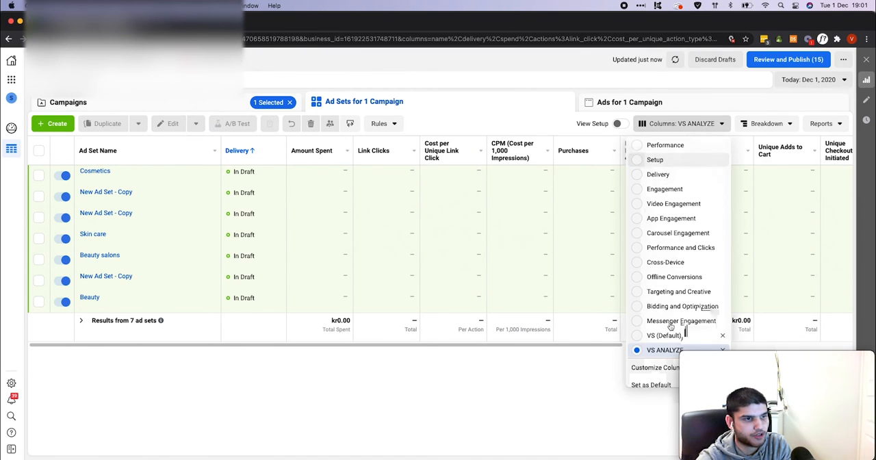
left_click(651, 384)
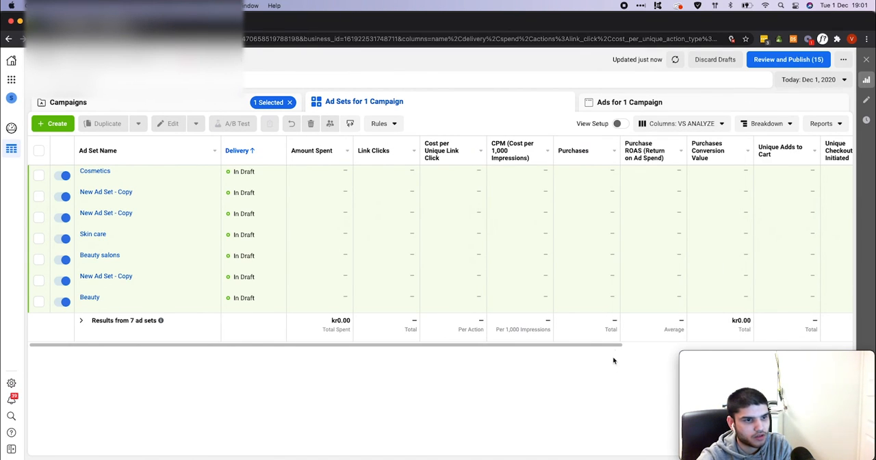
Review the preset's columns, select the Cosmetics ad set and add the Filter By Selection filter
scroll(606, 344, "right", 5)
scroll(768, 342, "right", 5)
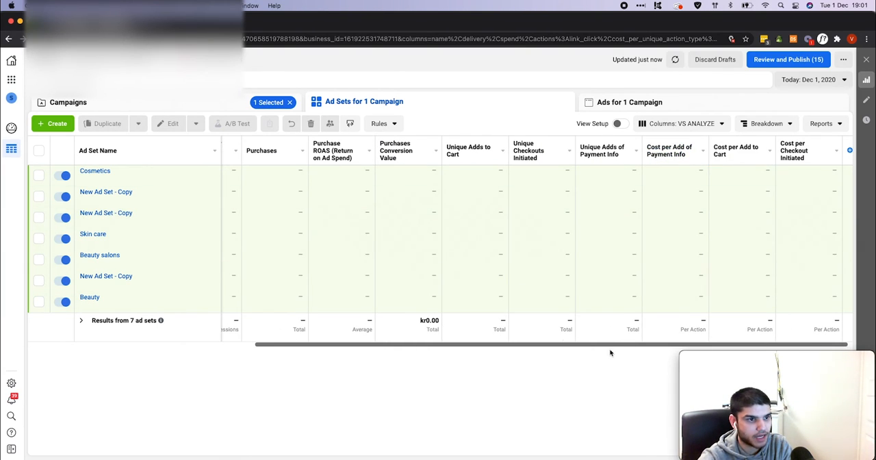
scroll(582, 347, "left", 4)
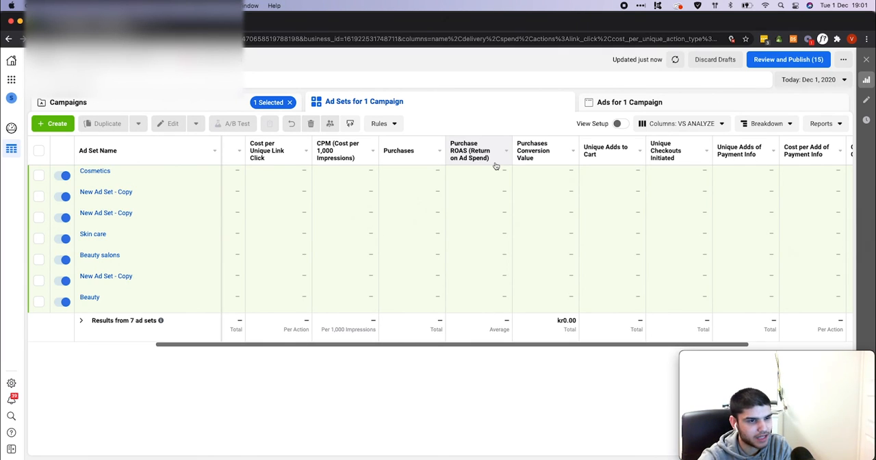
scroll(500, 205, "left", 1)
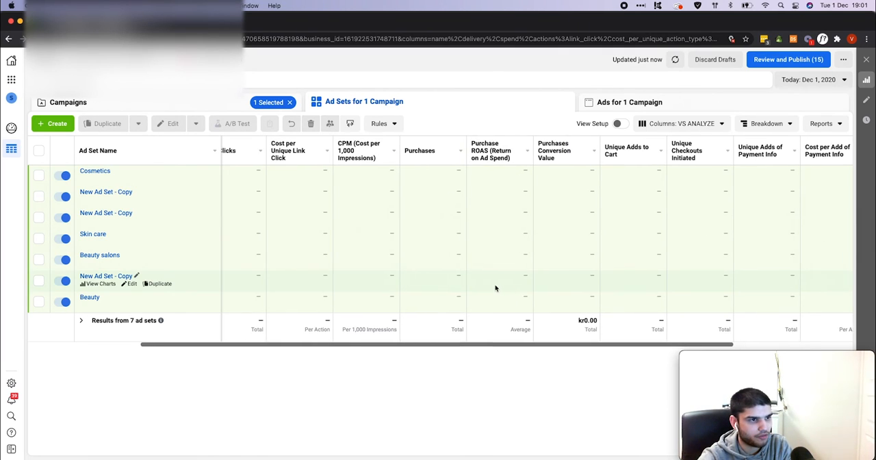
scroll(485, 273, "left", 1)
scroll(453, 347, "left", 2)
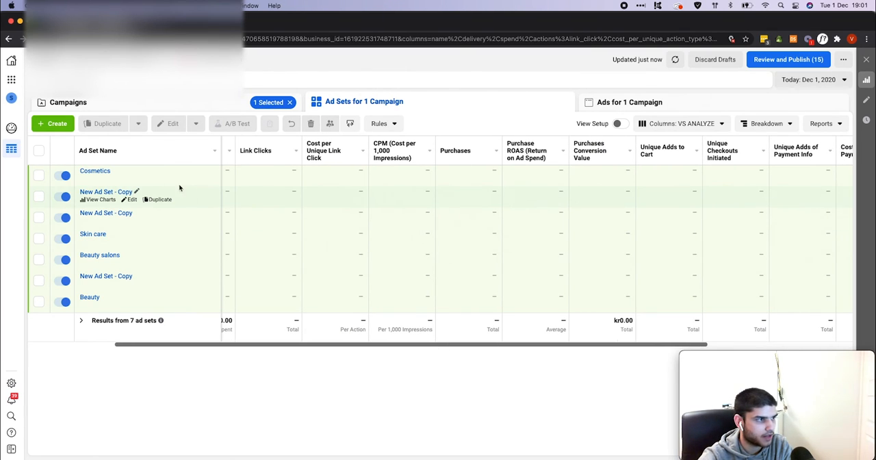
left_click(39, 176)
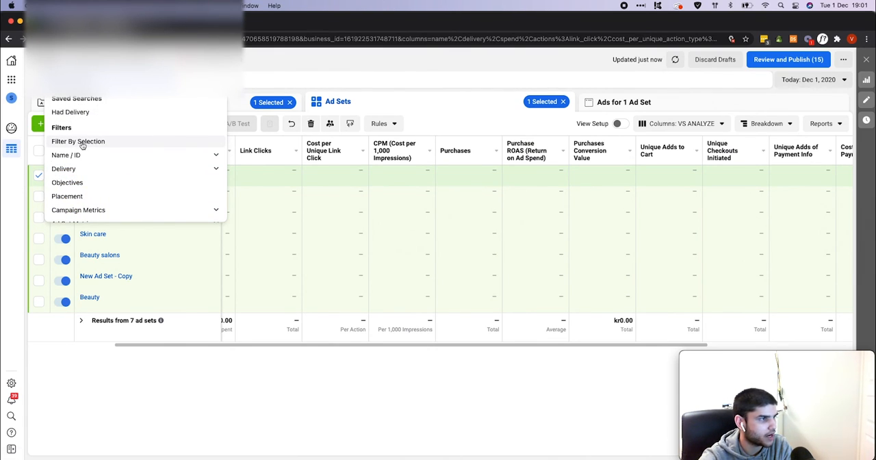
left_click(79, 143)
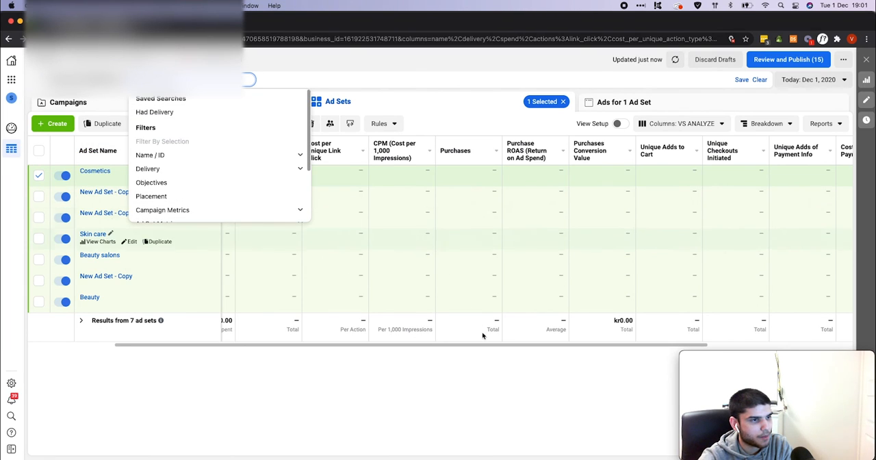
left_click(477, 339)
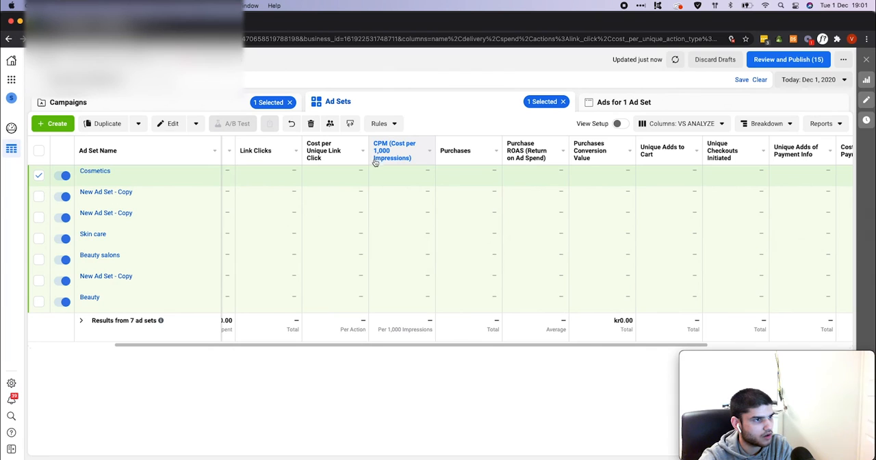
Break down the ad set results by delivery, using Country as the breakdown
left_click(760, 123)
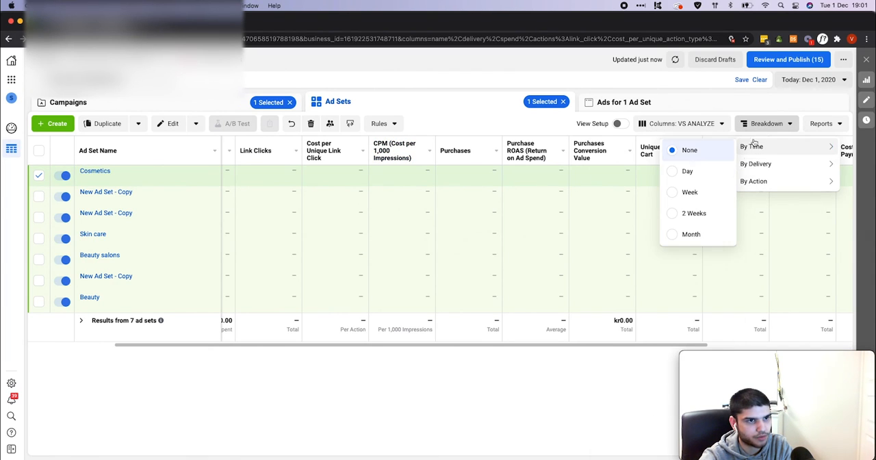
mouse_move(759, 164)
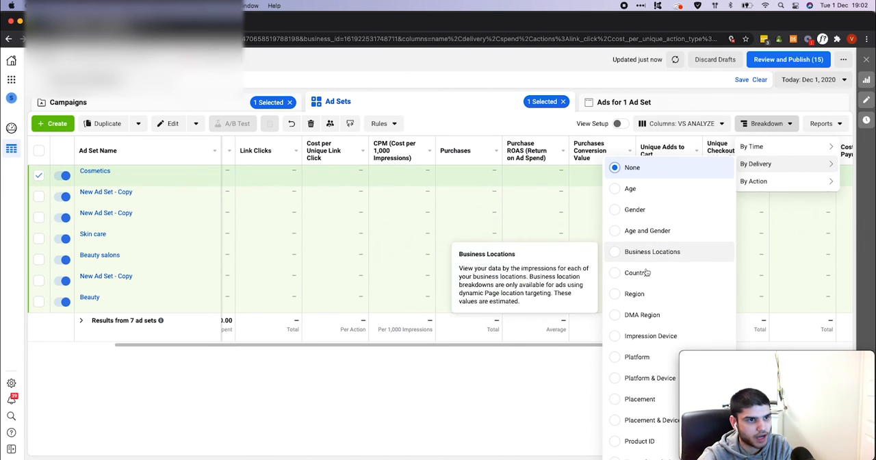
left_click(616, 272)
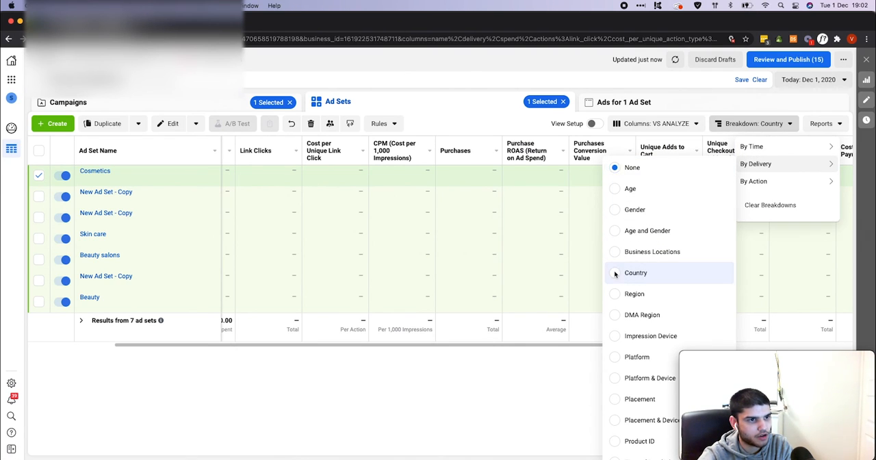
left_click(356, 62)
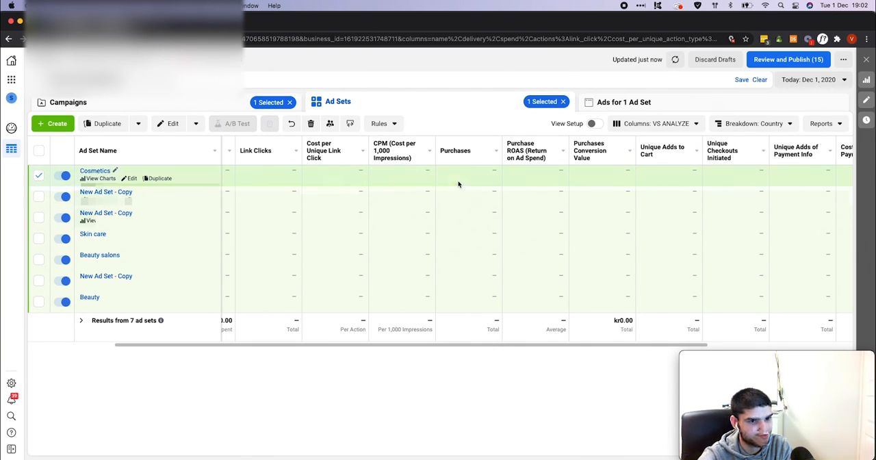
scroll(165, 176, "left", 2)
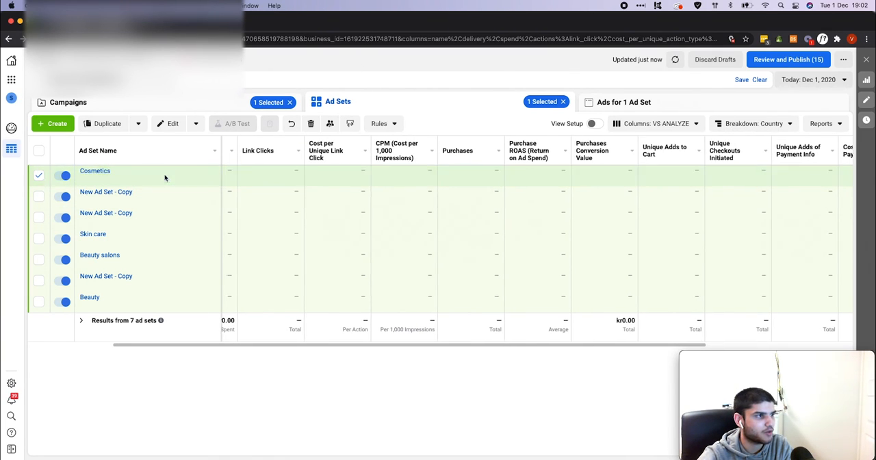